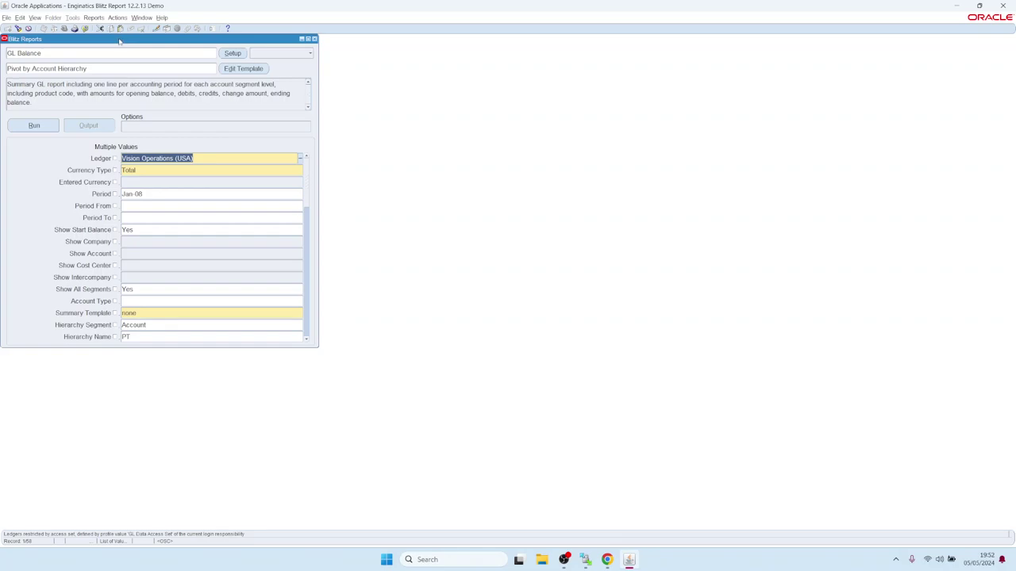
- Run the GL Balance report, view its Excel pivot by account hierarchy, and return to Oracle Applications
{"action": "left_click_drag", "start_coordinate": [123, 42], "coordinate": [136, 49]}
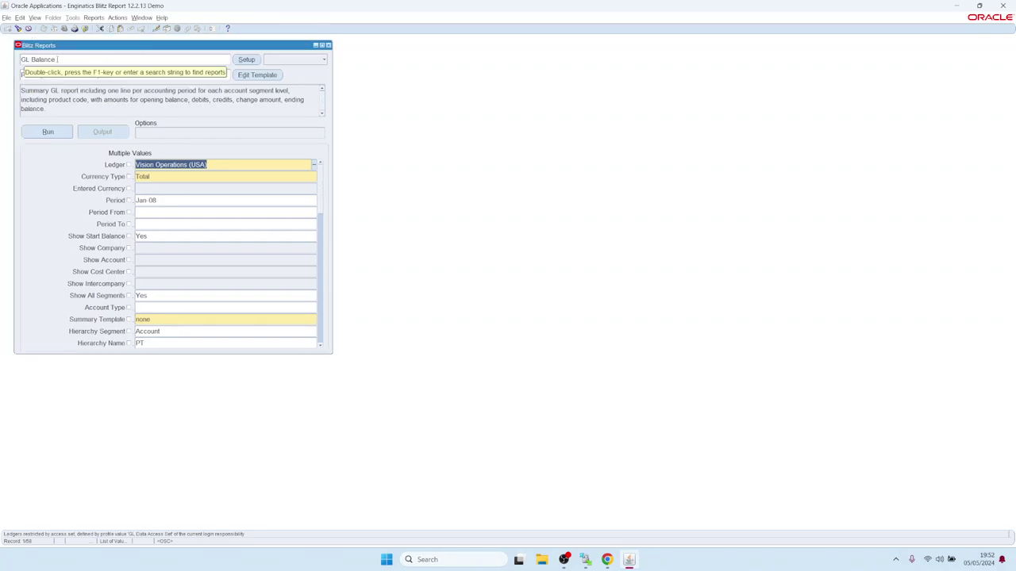
{"action": "left_click", "coordinate": [48, 132]}
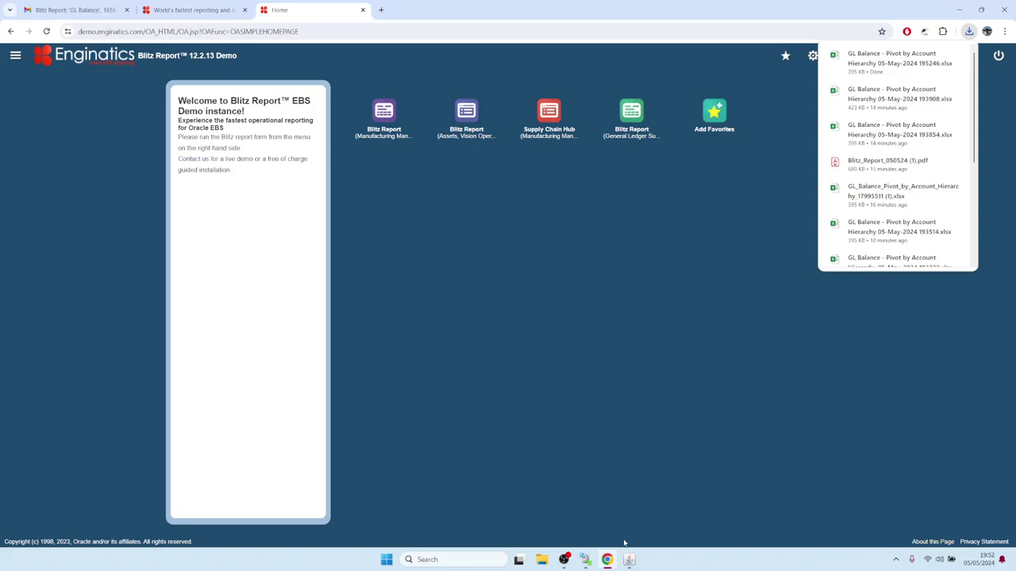
{"action": "mouse_move", "coordinate": [629, 558]}
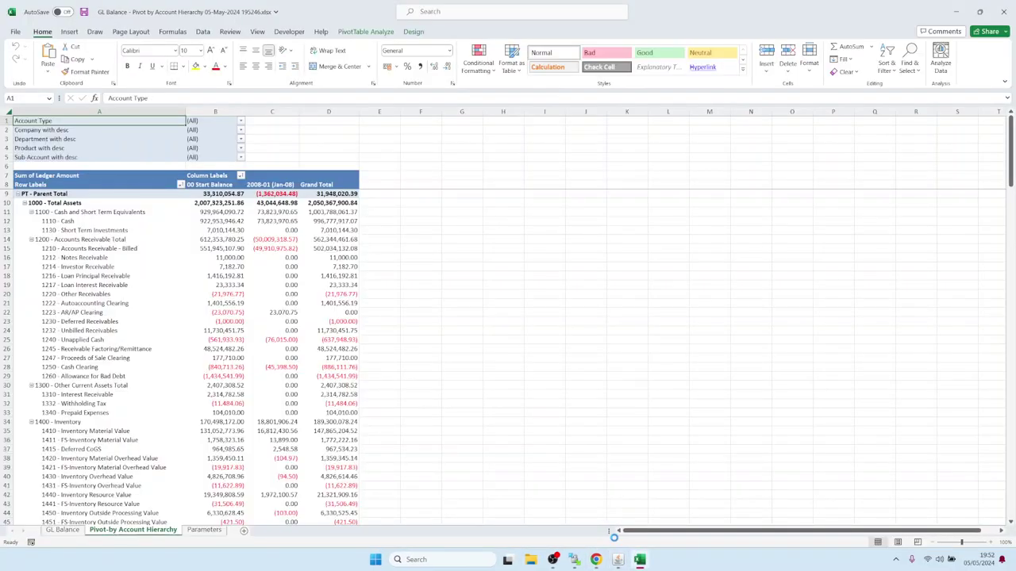
{"action": "left_click", "coordinate": [617, 559]}
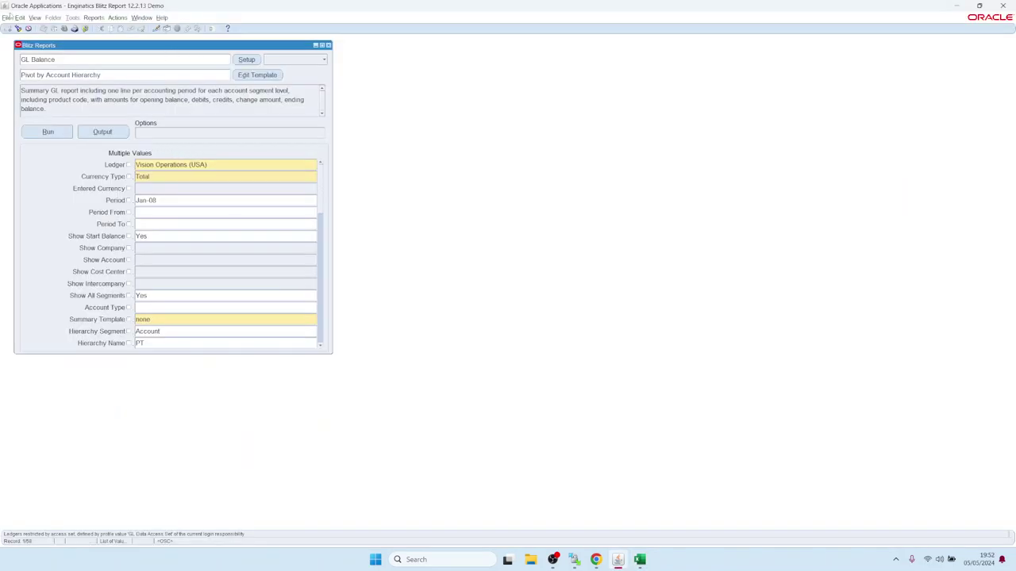
- Find the latest completed GL Balance request in View > Requests and rerun it
{"action": "left_click", "coordinate": [35, 18]}
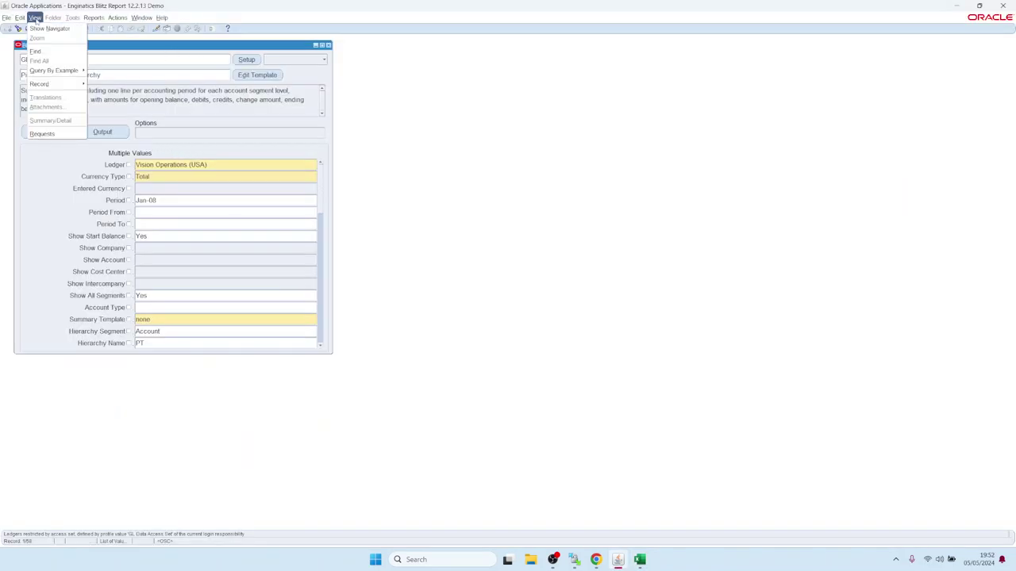
{"action": "left_click", "coordinate": [54, 137]}
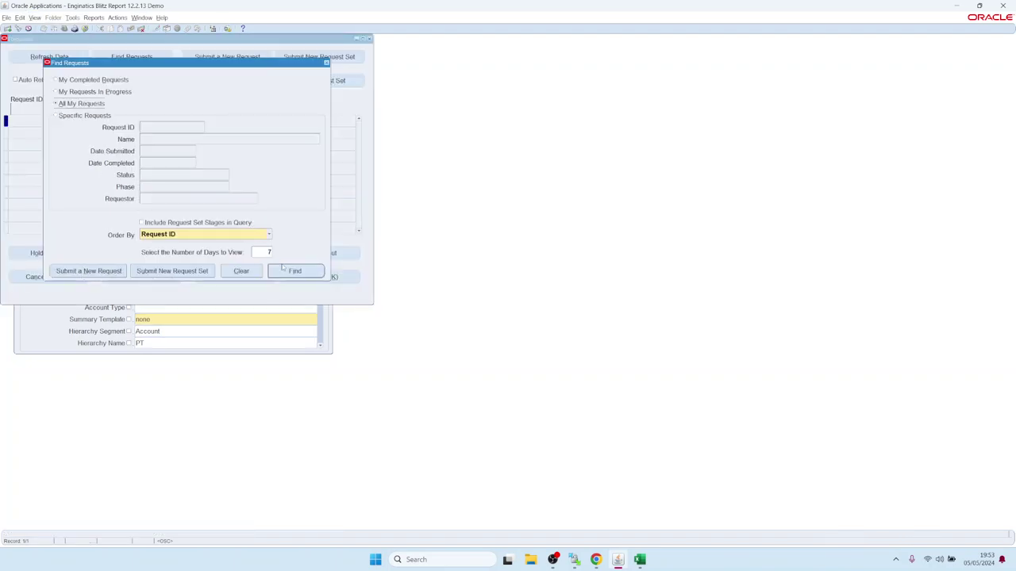
{"action": "left_click", "coordinate": [292, 272]}
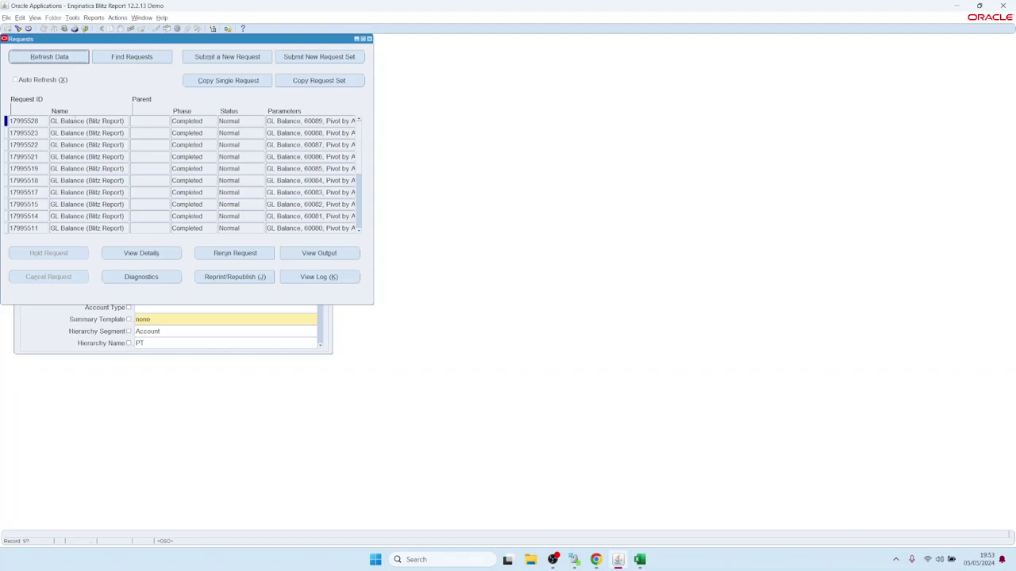
{"action": "left_click", "coordinate": [74, 121]}
{"action": "left_click_drag", "start_coordinate": [61, 121], "coordinate": [144, 118]}
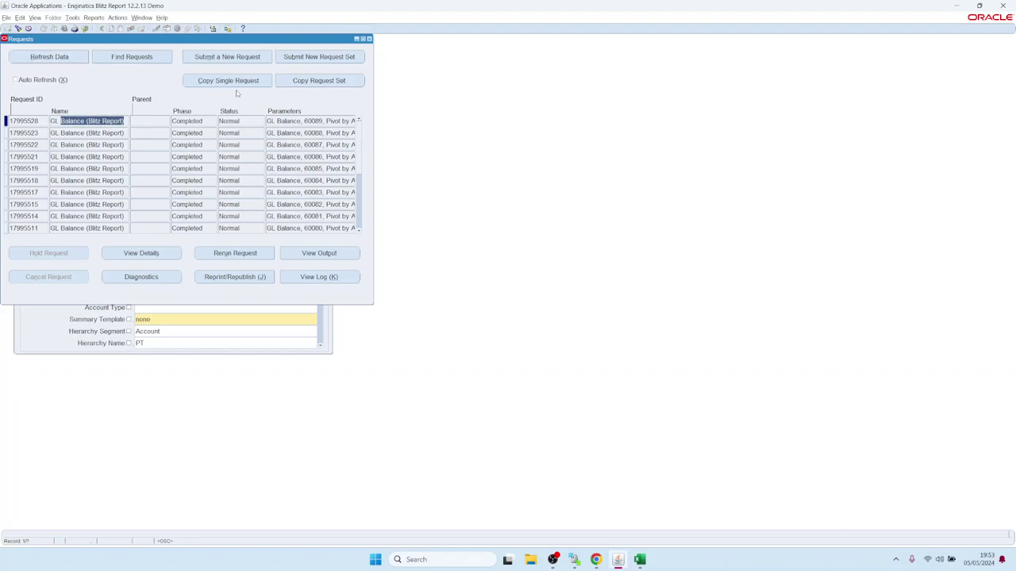
{"action": "left_click", "coordinate": [245, 255]}
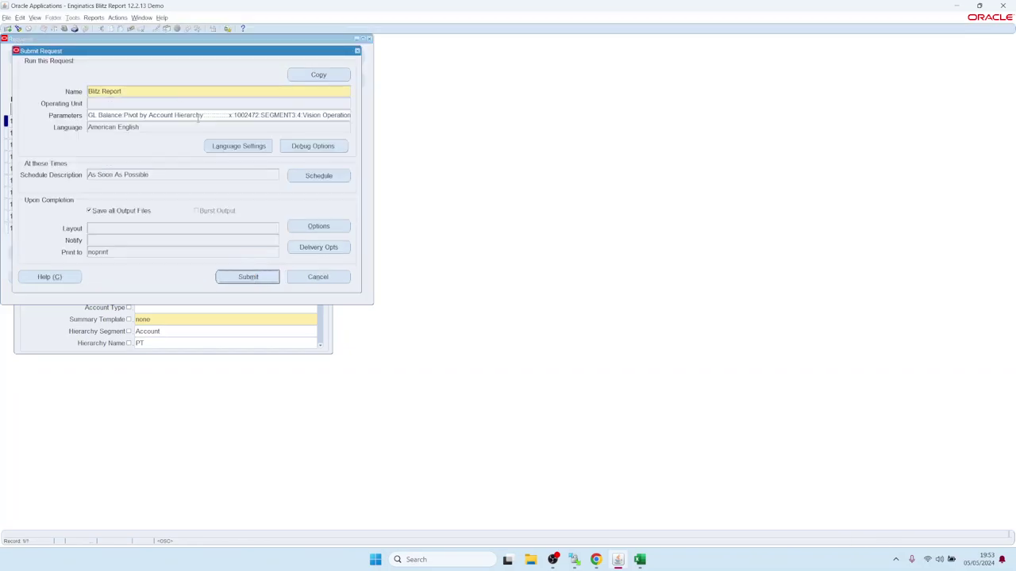
{"action": "left_click", "coordinate": [199, 116]}
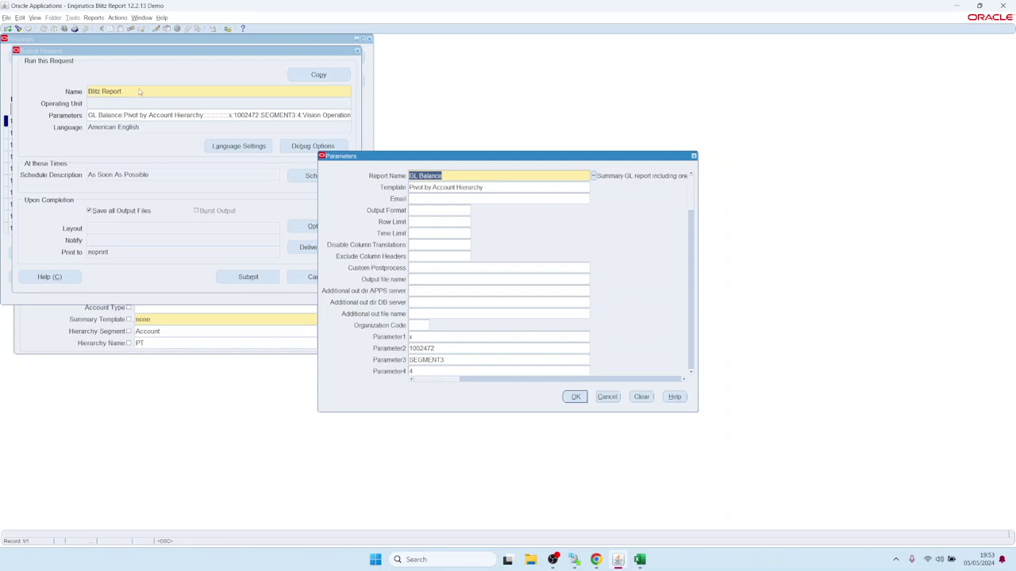
{"action": "key", "text": "alt"}
{"action": "key", "text": "Tab"}
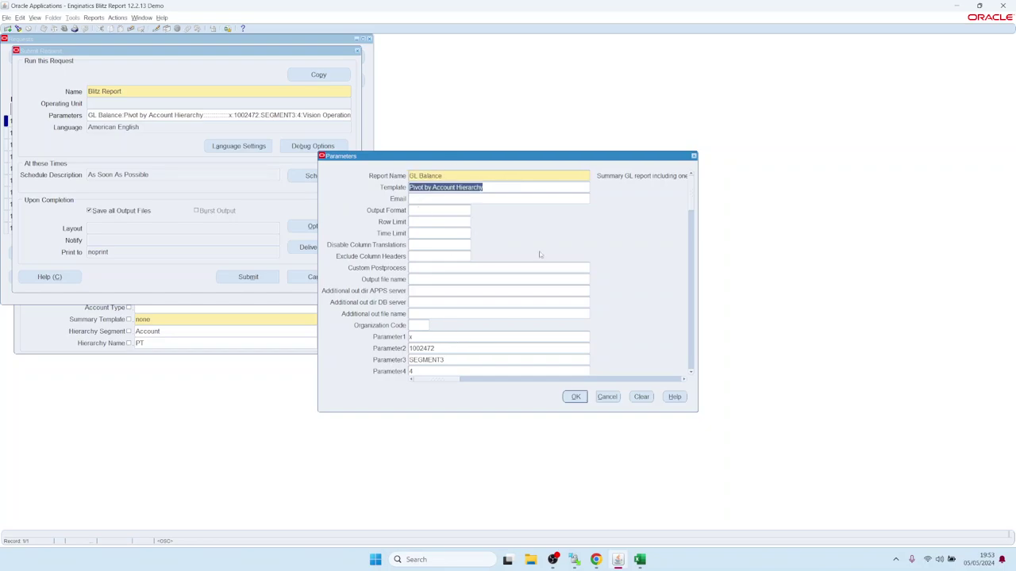
{"action": "left_click", "coordinate": [691, 374]}
{"action": "left_click_drag", "start_coordinate": [691, 374], "coordinate": [692, 374]}
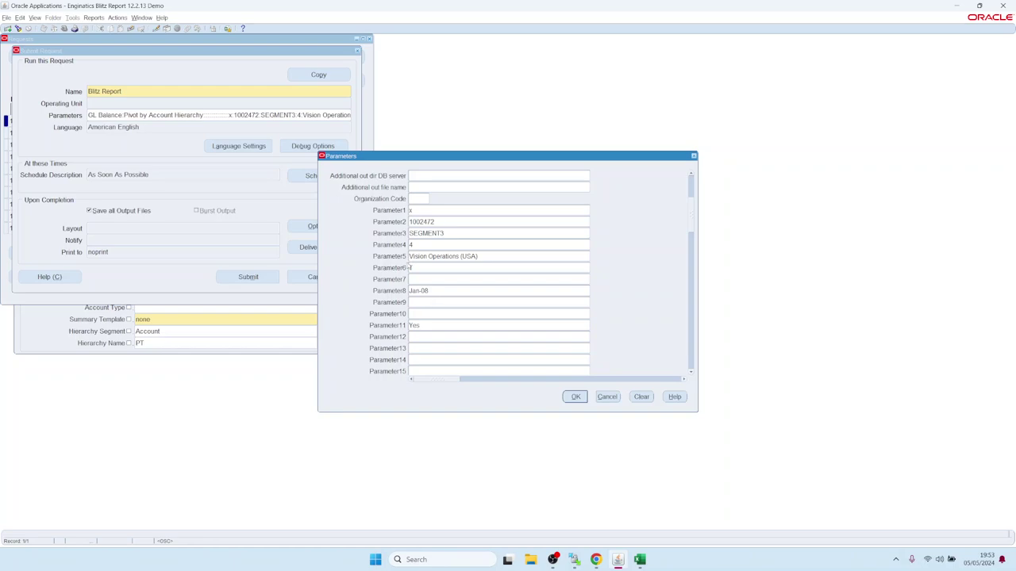
{"action": "left_click", "coordinate": [445, 257]}
{"action": "left_click_drag", "start_coordinate": [495, 256], "coordinate": [410, 257]}
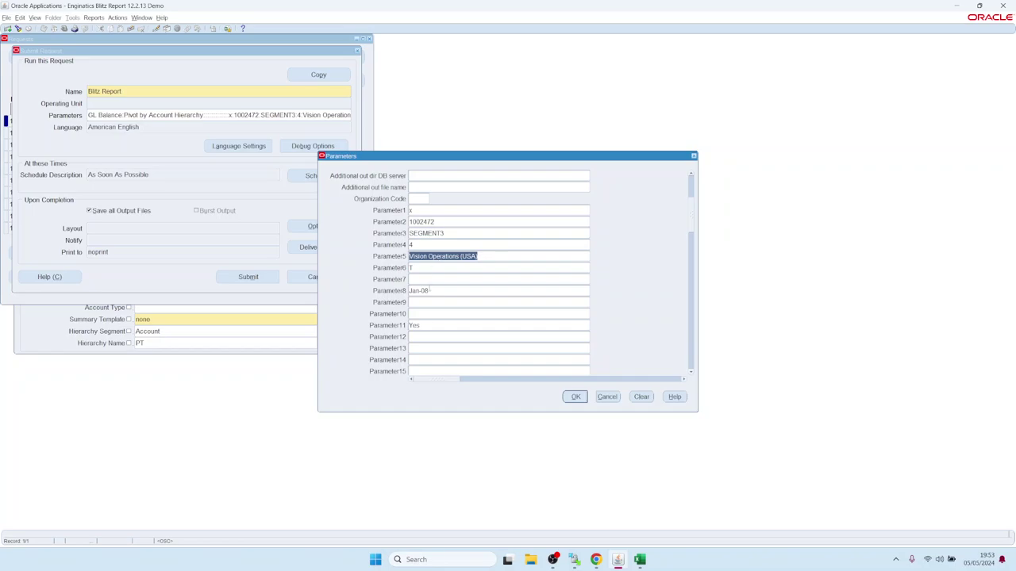
{"action": "left_click", "coordinate": [433, 290]}
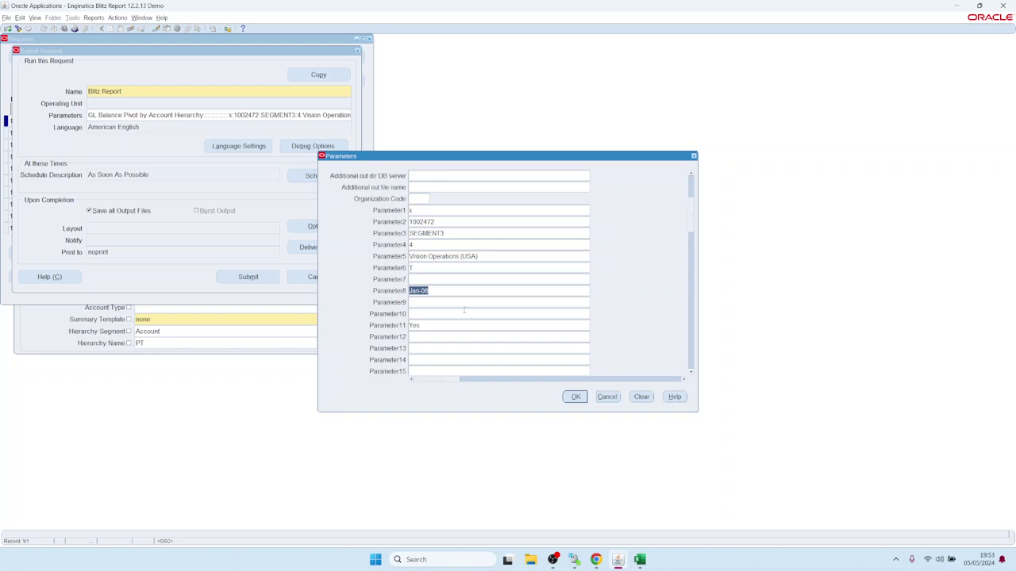
{"action": "left_click", "coordinate": [609, 398]}
{"action": "left_click", "coordinate": [321, 174]}
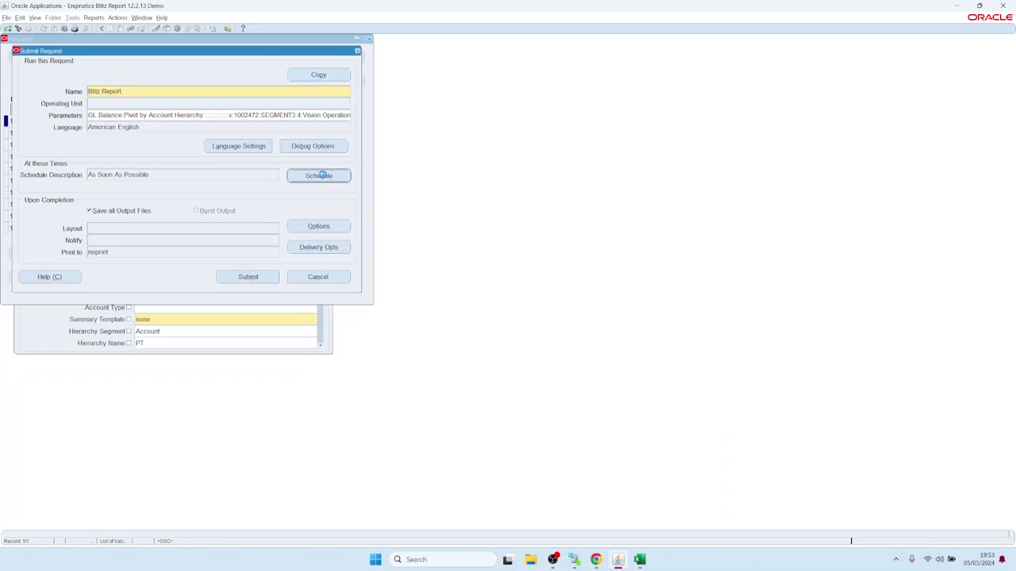
{"action": "left_click", "coordinate": [349, 249]}
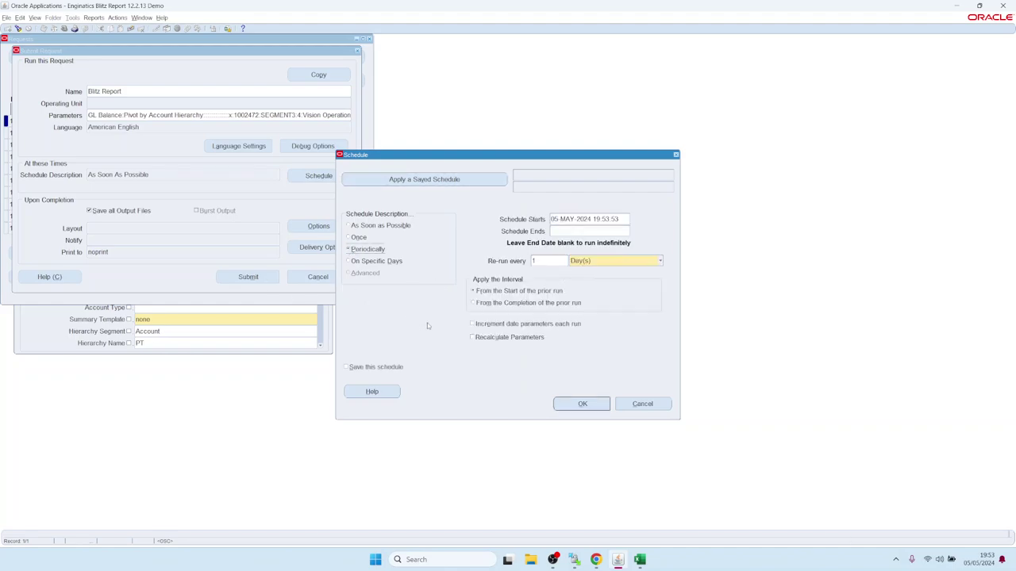
{"action": "left_click", "coordinate": [471, 323]}
{"action": "left_click", "coordinate": [642, 404]}
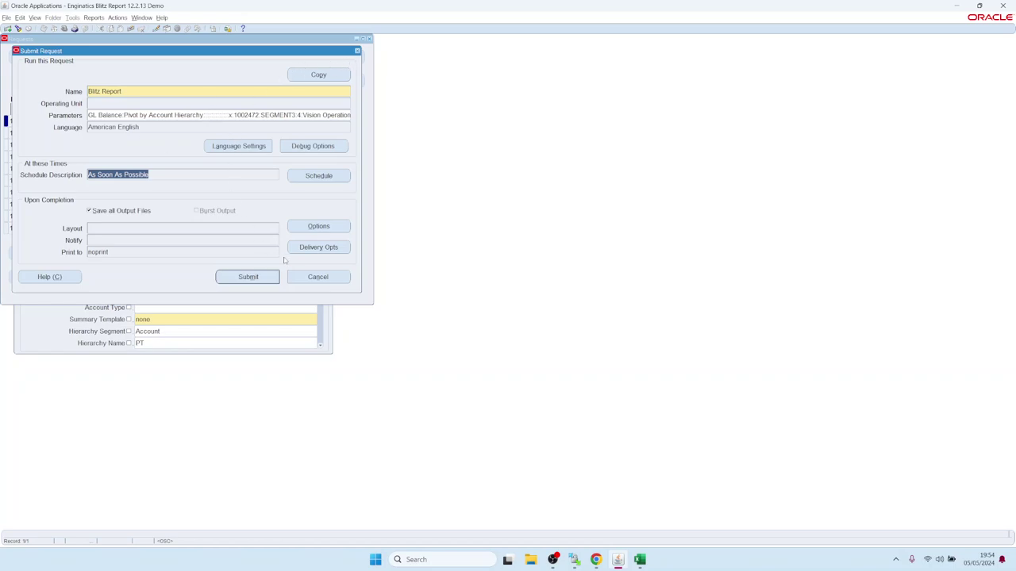
- Review the Email, FTP and WebDav delivery options unchanged, then cancel the resubmission
{"action": "left_click", "coordinate": [308, 251]}
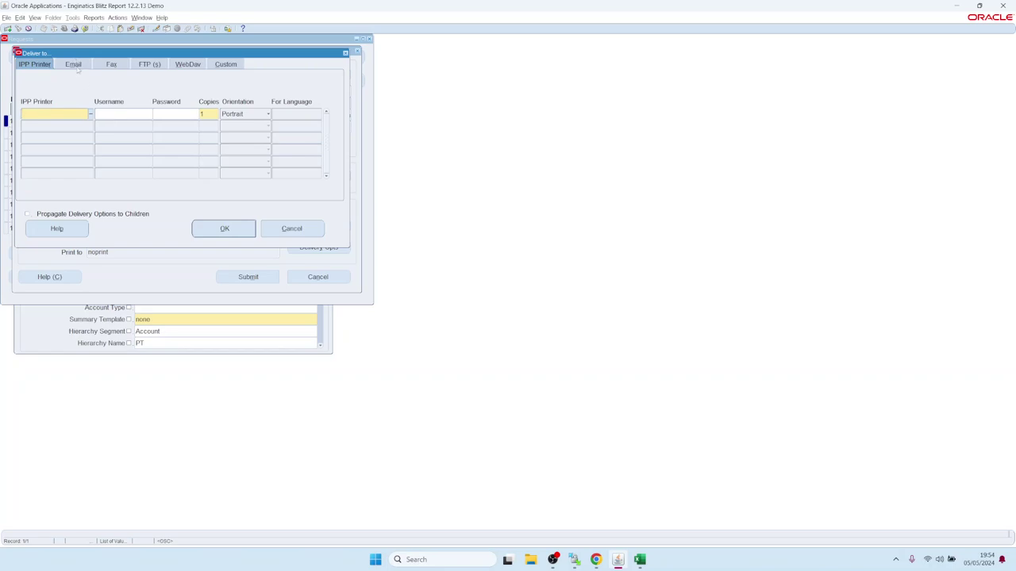
{"action": "left_click", "coordinate": [77, 65]}
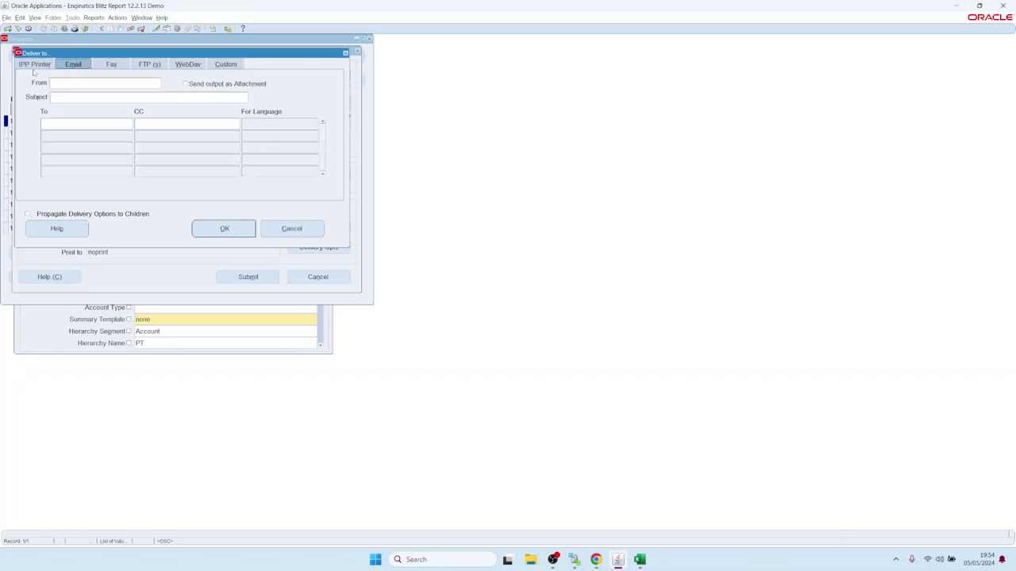
{"action": "left_click", "coordinate": [149, 64]}
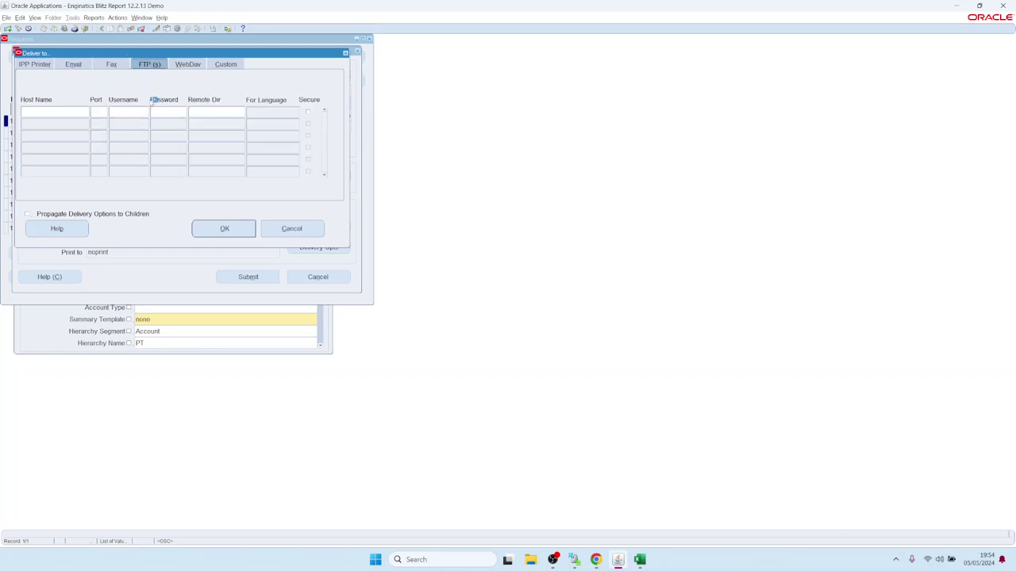
{"action": "left_click", "coordinate": [188, 66]}
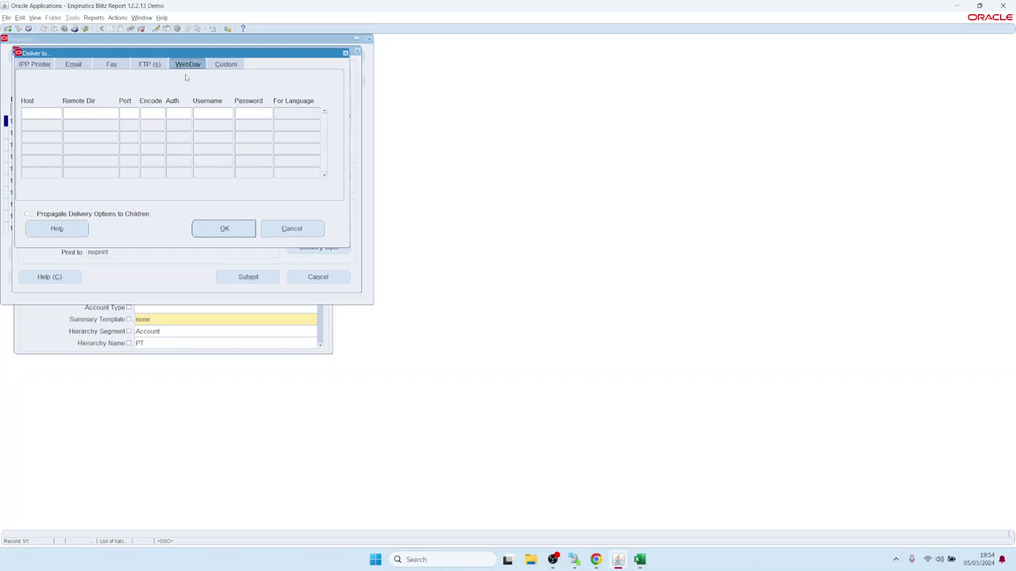
{"action": "left_click", "coordinate": [290, 231]}
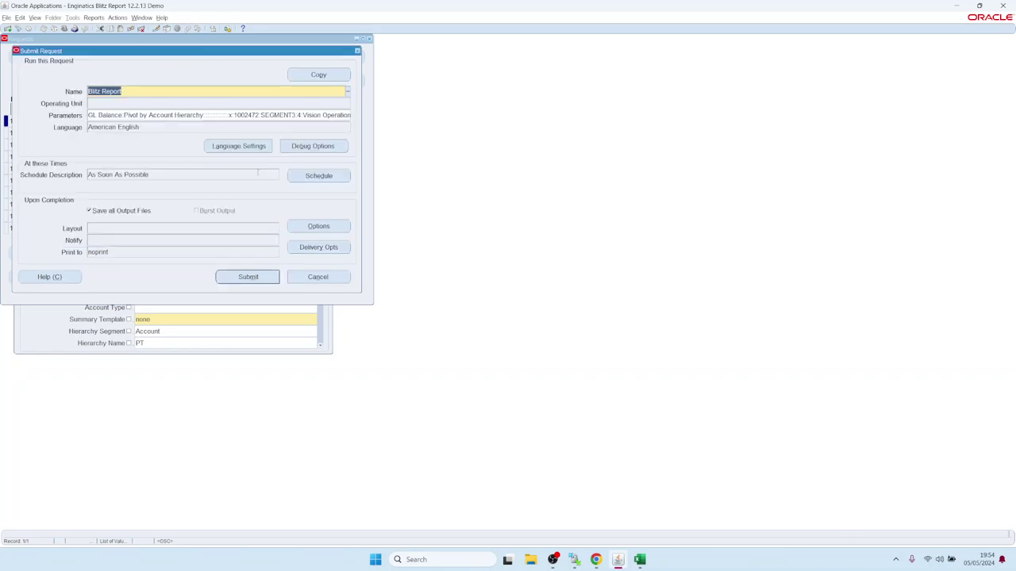
{"action": "left_click", "coordinate": [357, 51]}
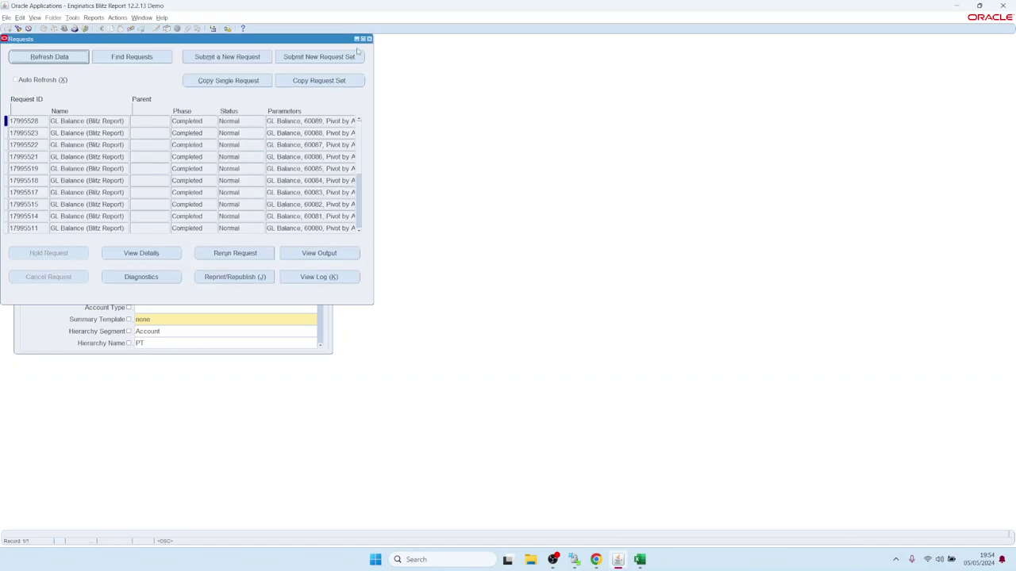
- Return to the GL Balance report form and bring up its additional run options
{"action": "left_click", "coordinate": [369, 38]}
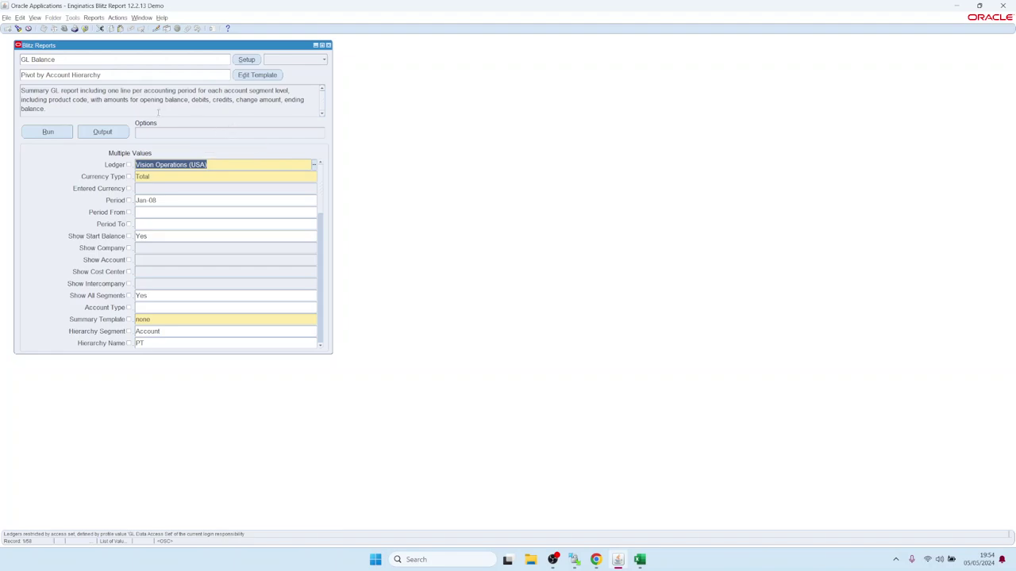
{"action": "left_click", "coordinate": [228, 133]}
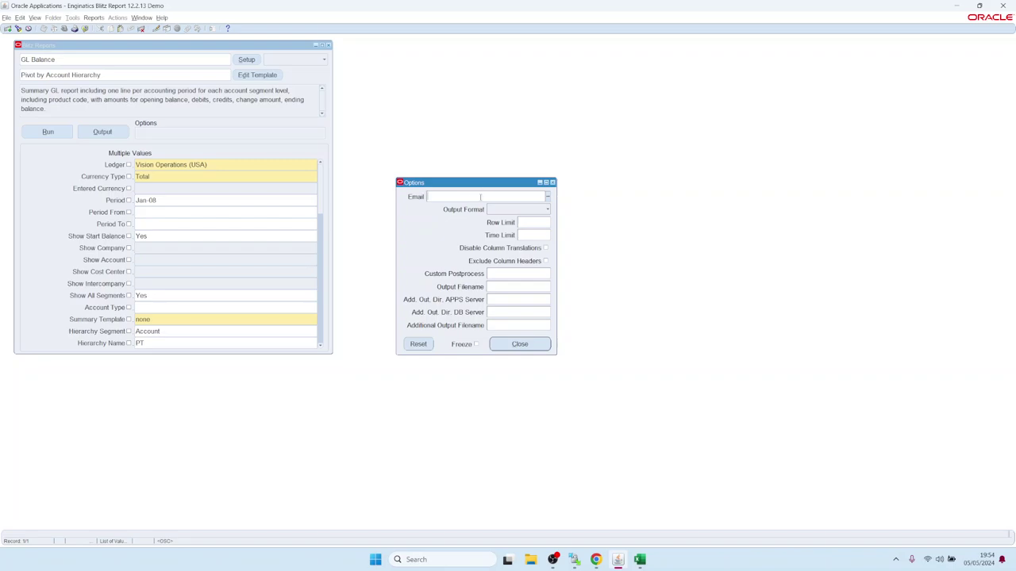
{"action": "double_click", "coordinate": [480, 197]}
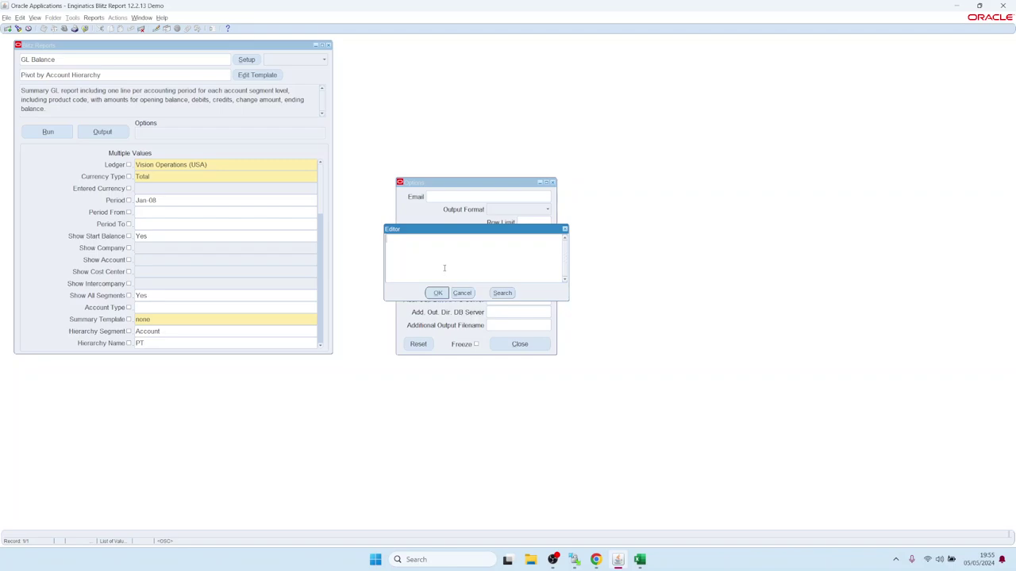
{"action": "left_click", "coordinate": [463, 292]}
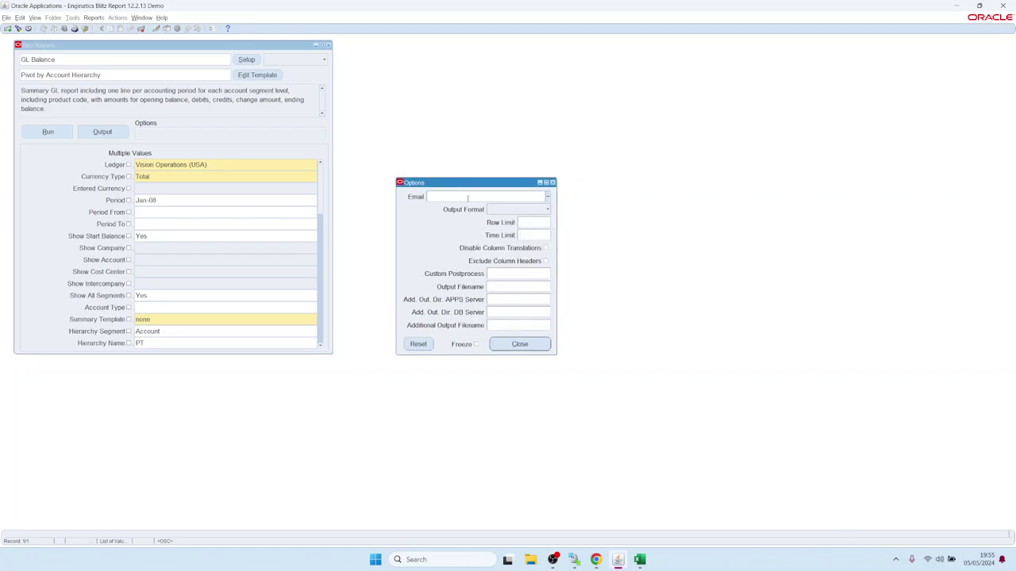
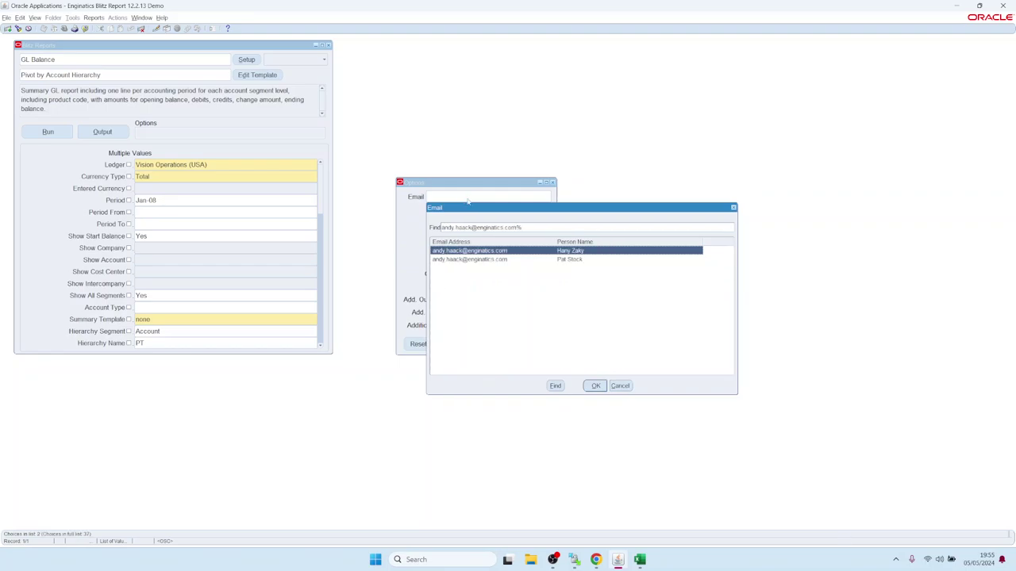
- Set the Email option to the user's address from the list and run the report
{"action": "key", "text": "Down"}
{"action": "key", "text": "Return"}
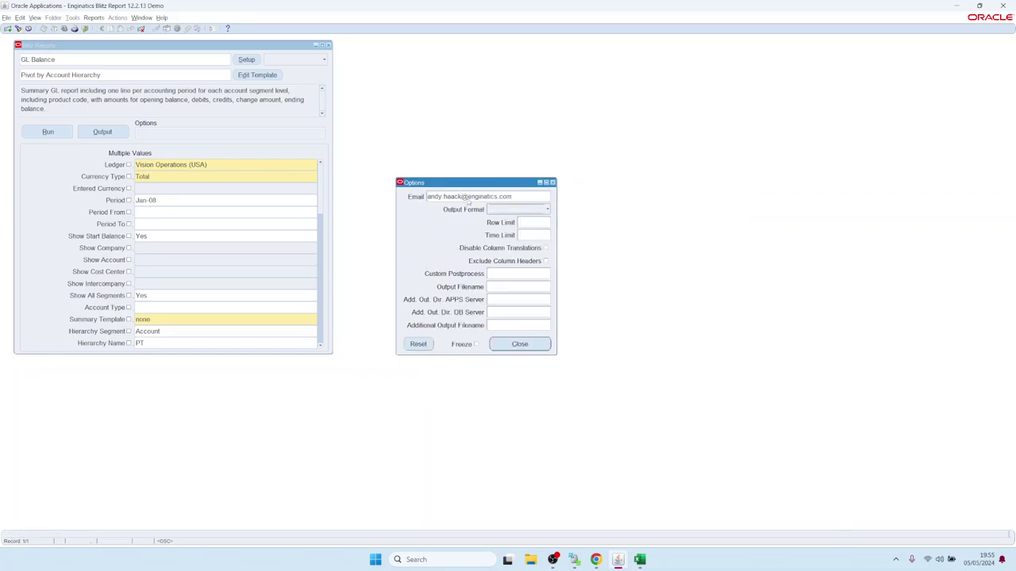
{"action": "left_click", "coordinate": [514, 343]}
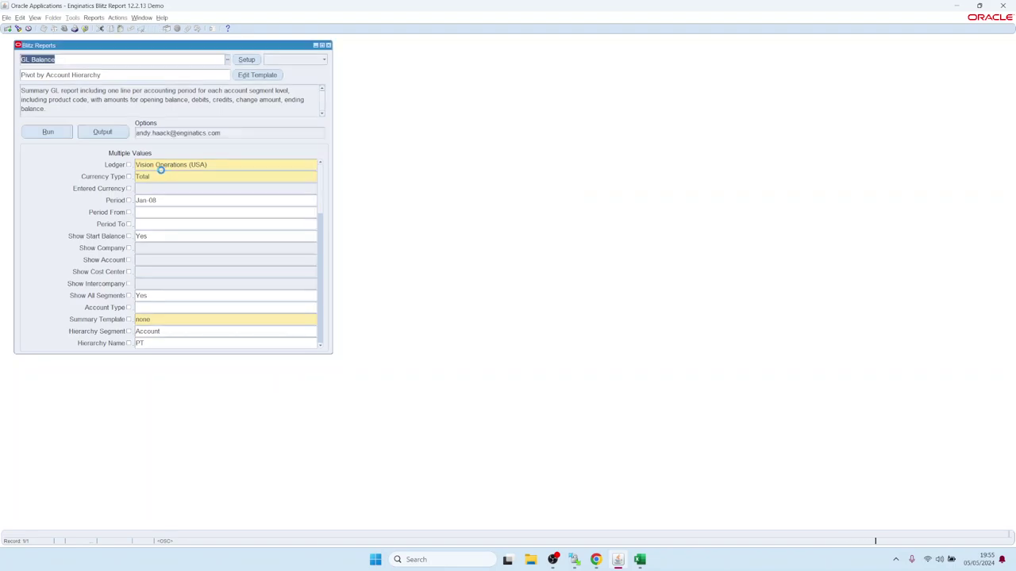
{"action": "left_click", "coordinate": [49, 133]}
- Open Request Detail for the top GL Balance request, 17995529, from the Requests window
{"action": "left_click", "coordinate": [37, 19]}
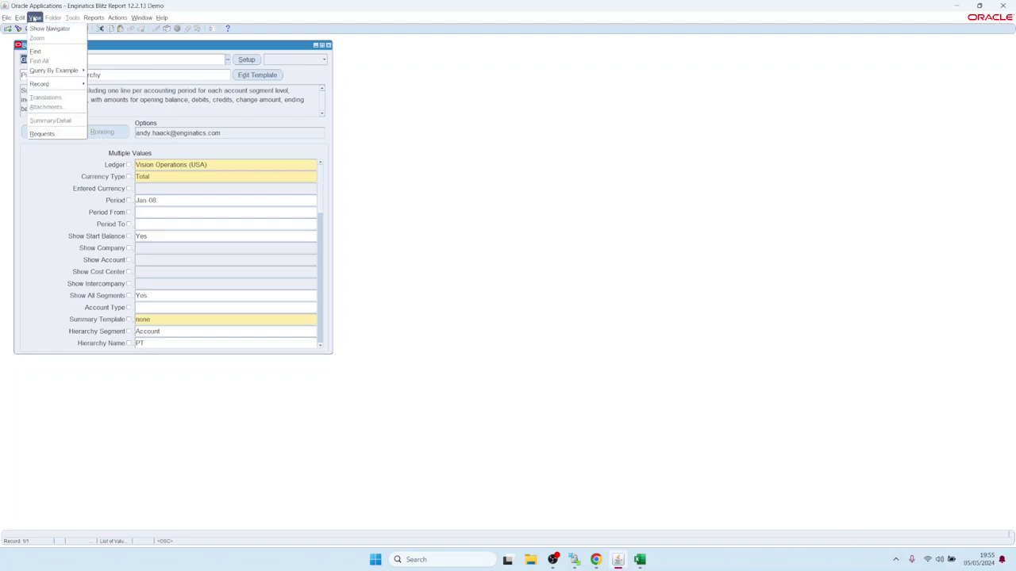
{"action": "left_click", "coordinate": [48, 27]}
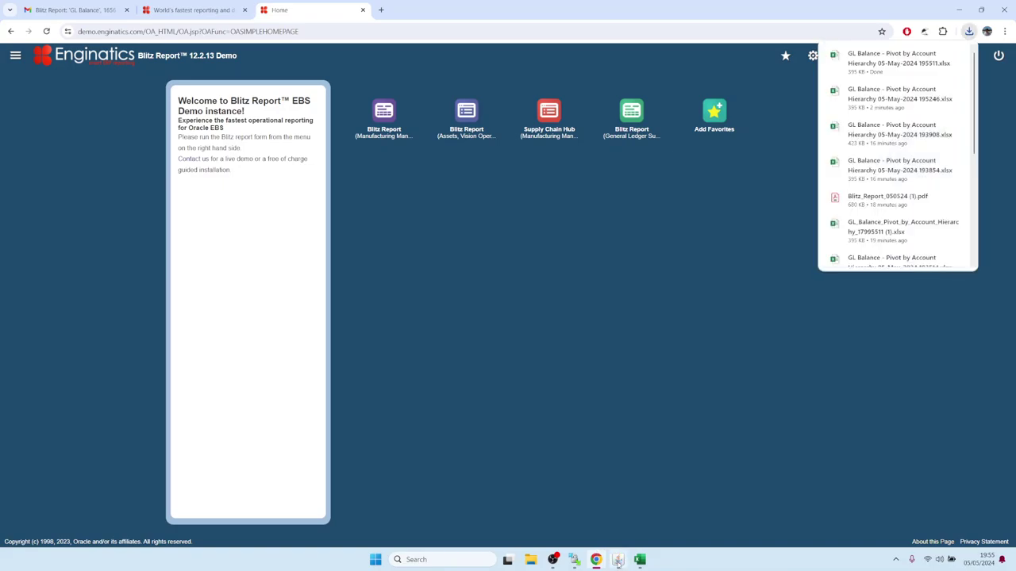
{"action": "left_click", "coordinate": [617, 559]}
{"action": "left_click", "coordinate": [35, 17]}
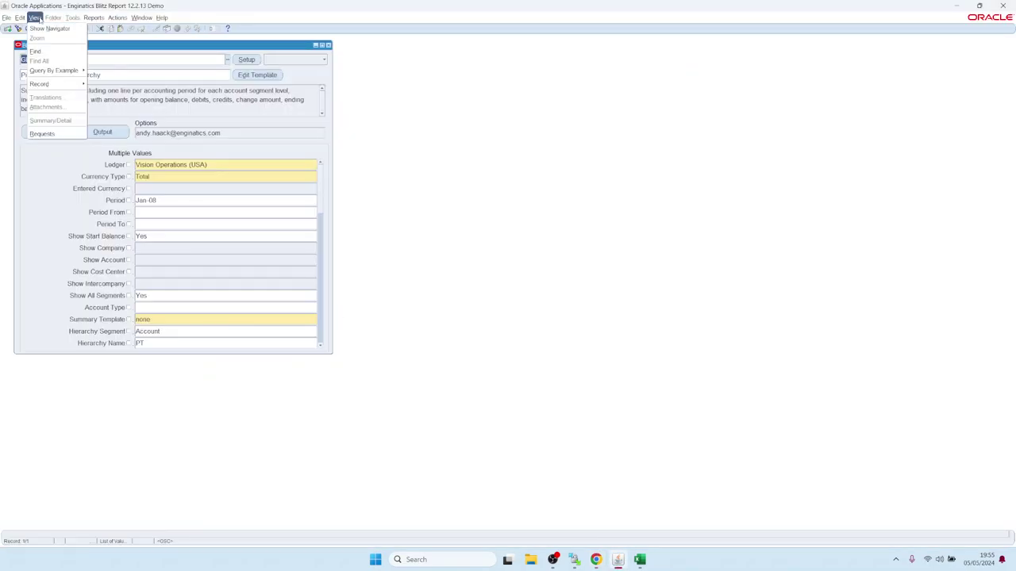
{"action": "left_click", "coordinate": [46, 133]}
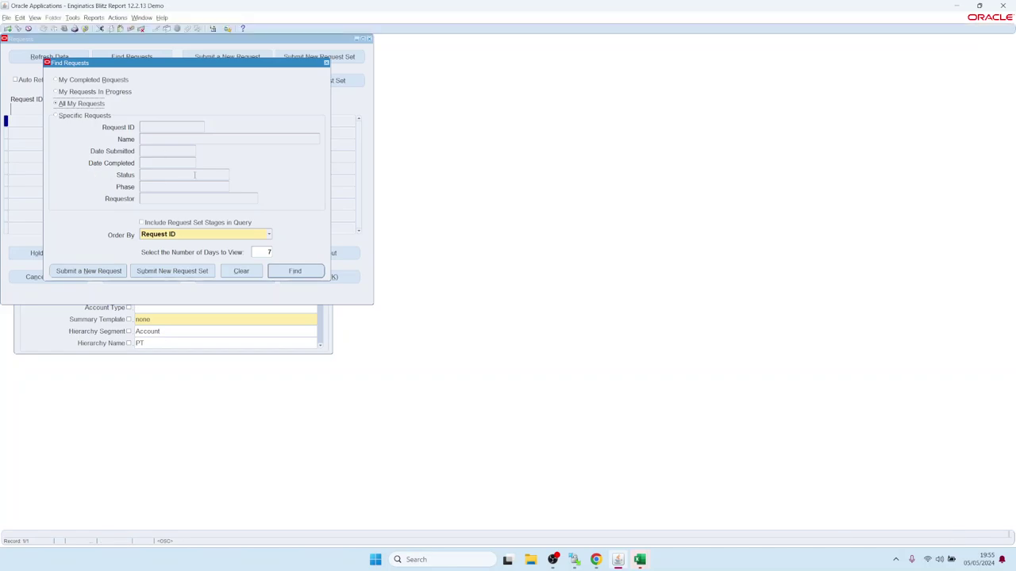
{"action": "left_click", "coordinate": [294, 270]}
{"action": "left_click", "coordinate": [82, 121]}
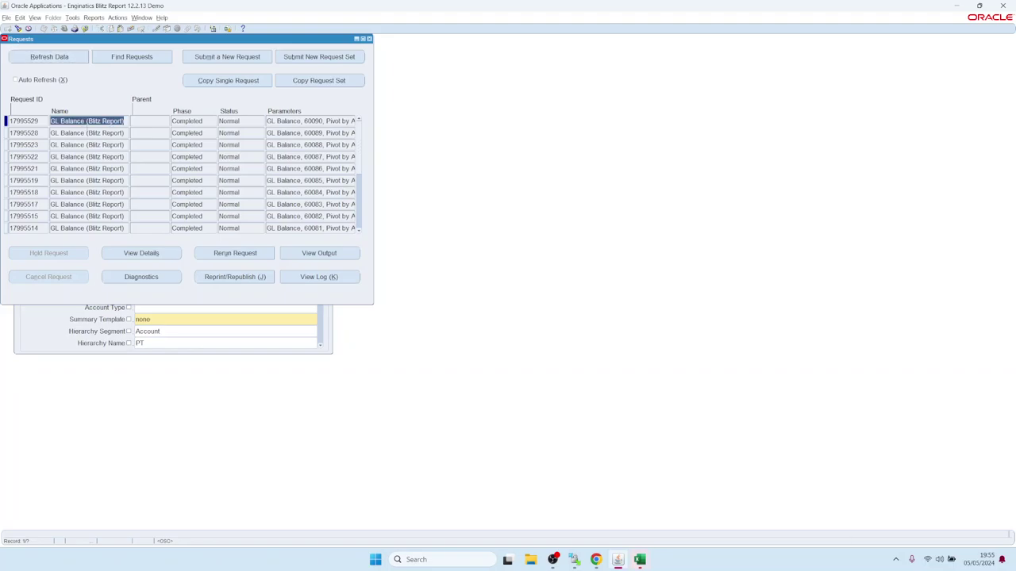
{"action": "left_click", "coordinate": [140, 254]}
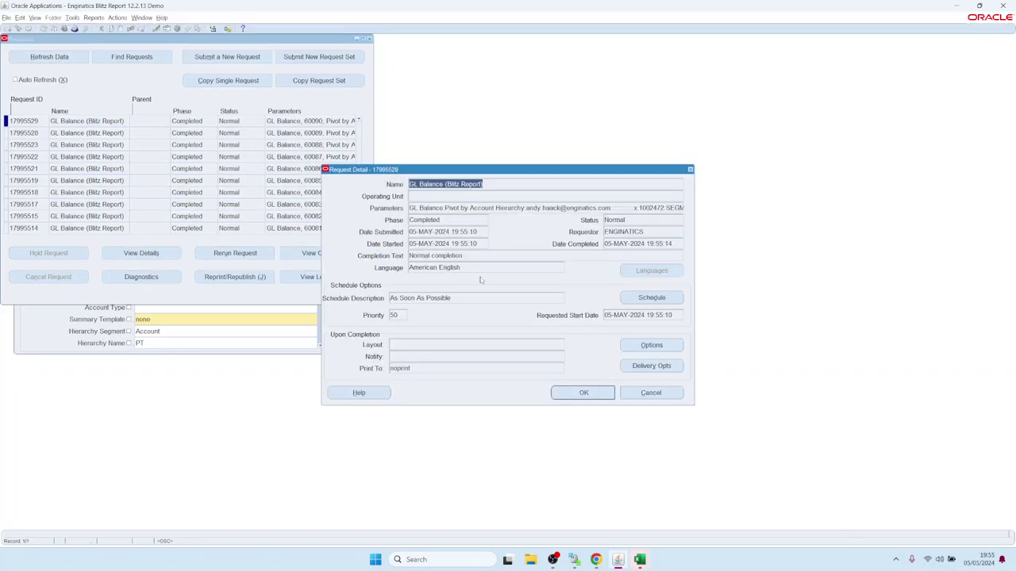
- Inspect the request's Email delivery settings and its &REPORT_NAME subject template
{"action": "left_click", "coordinate": [670, 365]}
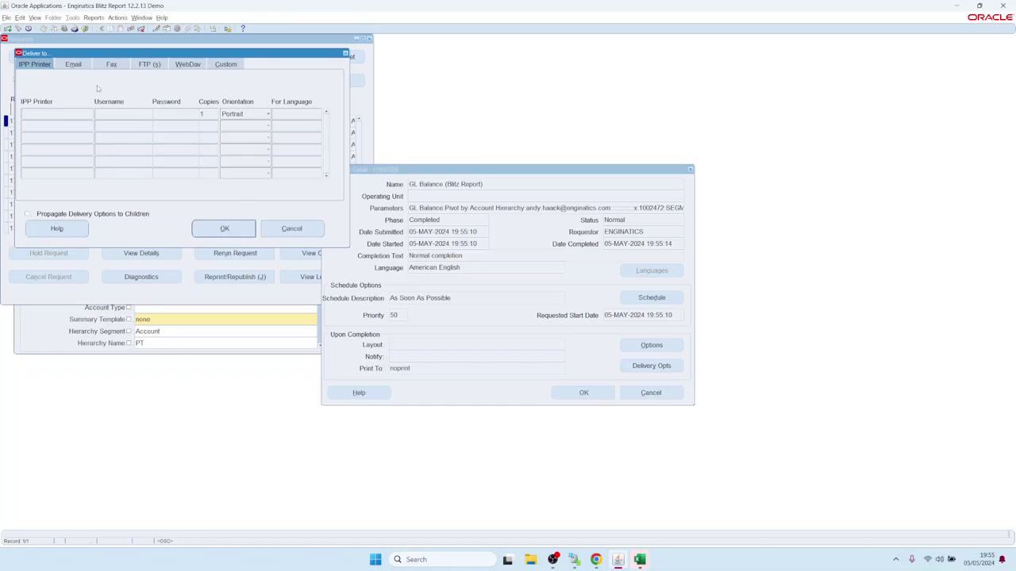
{"action": "left_click", "coordinate": [77, 65]}
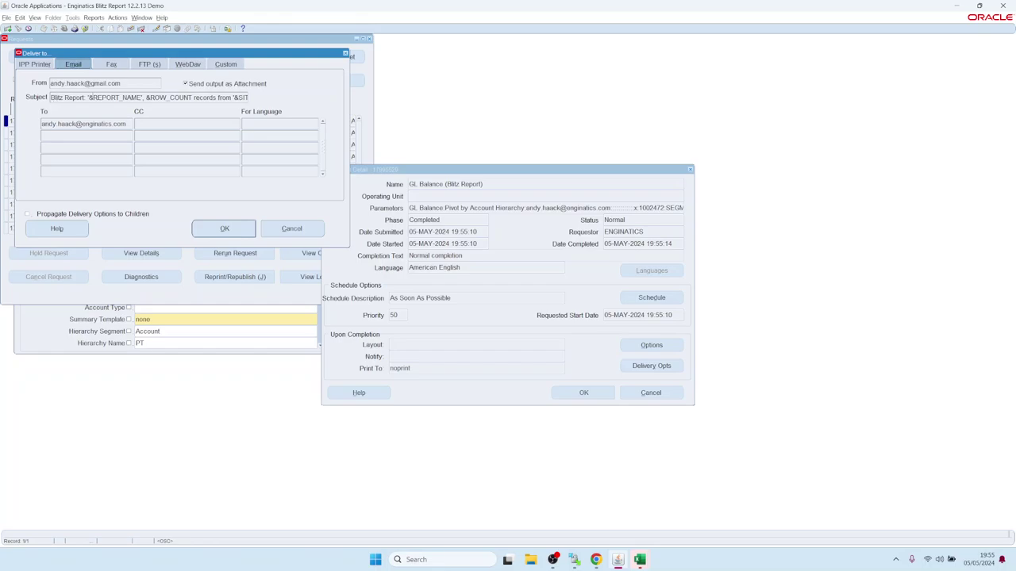
{"action": "left_click_drag", "start_coordinate": [56, 97], "coordinate": [278, 101]}
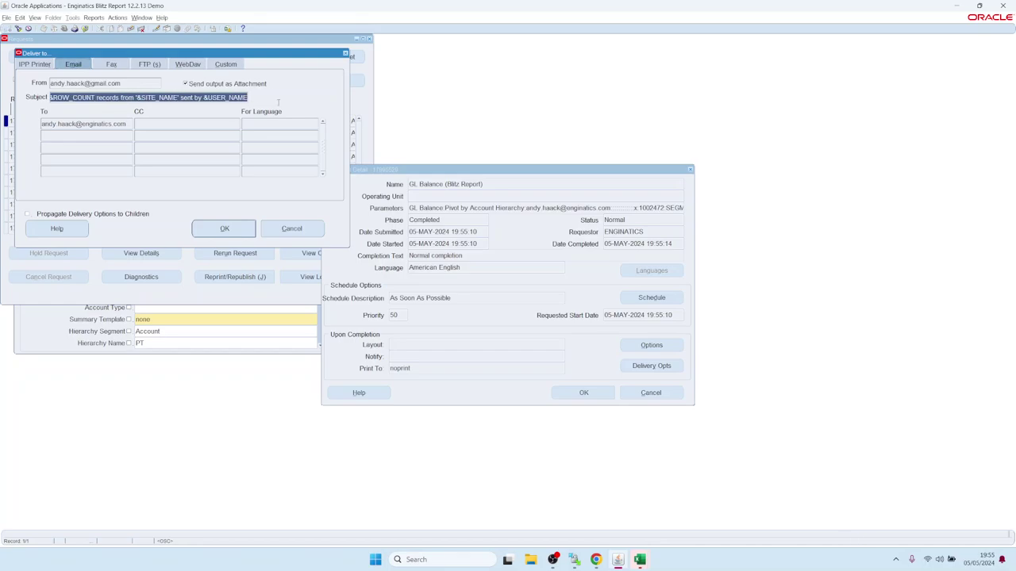
{"action": "key", "text": "Home"}
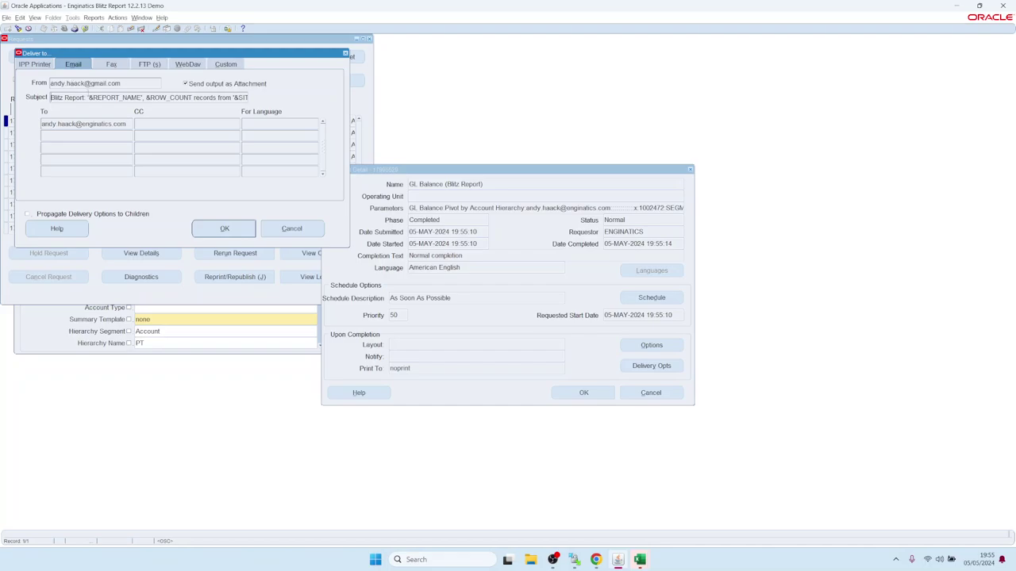
{"action": "left_click_drag", "start_coordinate": [88, 96], "coordinate": [192, 97]}
{"action": "type", "text": "'&REPORT_NAME'"}
{"action": "left_click_drag", "start_coordinate": [146, 97], "coordinate": [268, 98]}
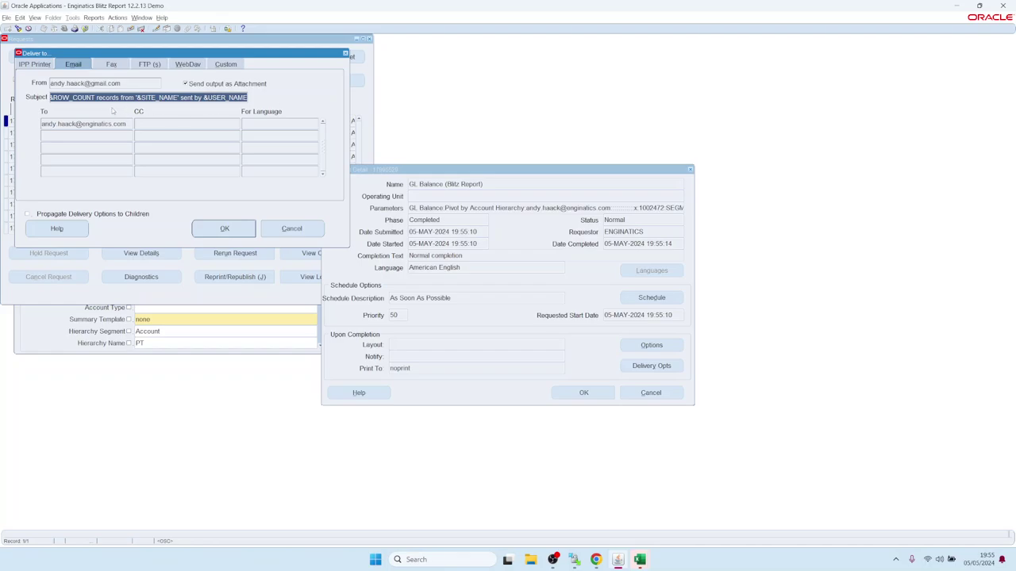
{"action": "left_click", "coordinate": [596, 560]}
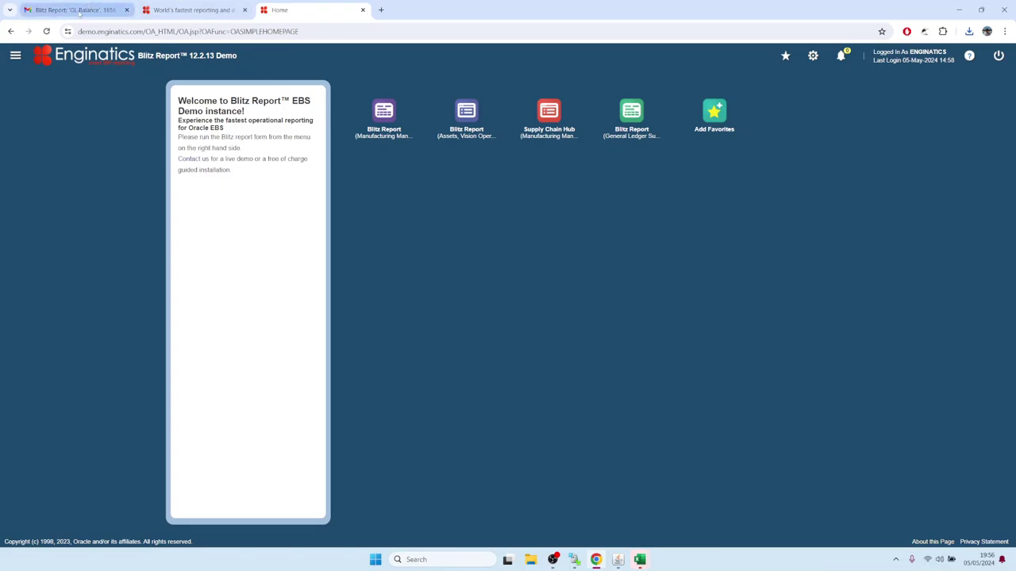
- In Gmail, check the 1656-record GL Balance e-mail and download its spreadsheet attachment
{"action": "left_click", "coordinate": [75, 11]}
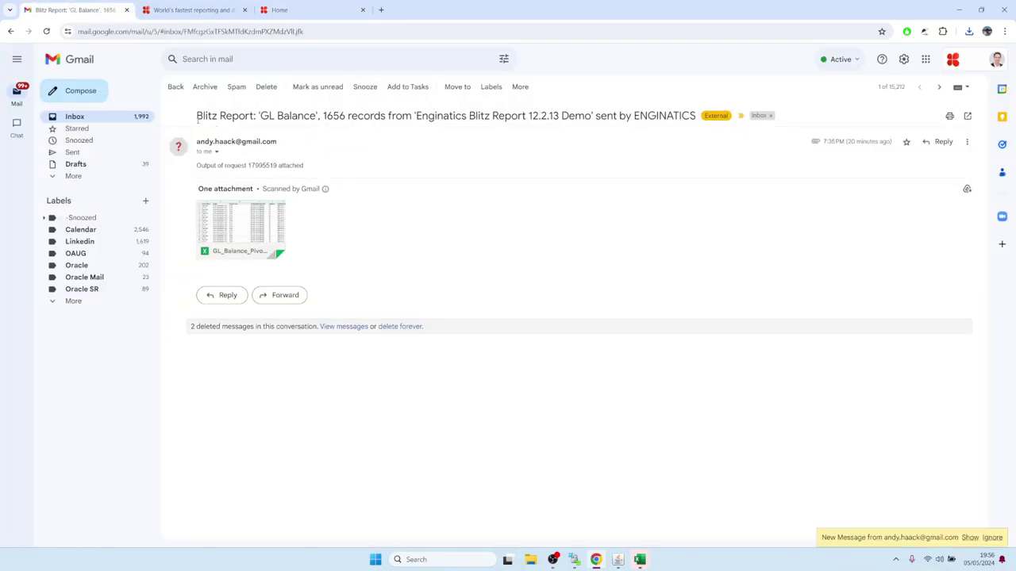
{"action": "left_click_drag", "start_coordinate": [197, 120], "coordinate": [704, 114]}
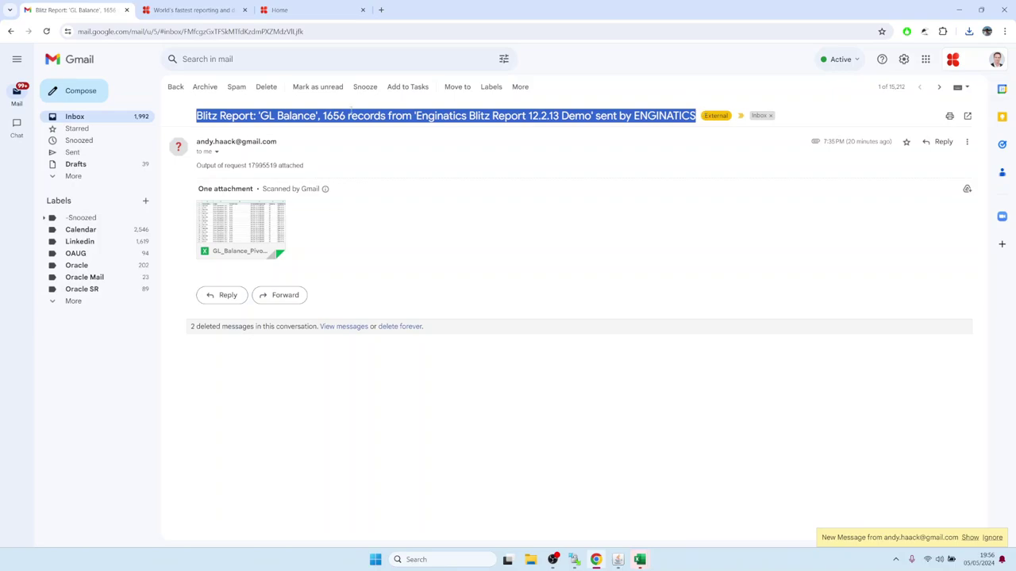
{"action": "left_click", "coordinate": [349, 115]}
{"action": "left_click_drag", "start_coordinate": [258, 116], "coordinate": [346, 116]}
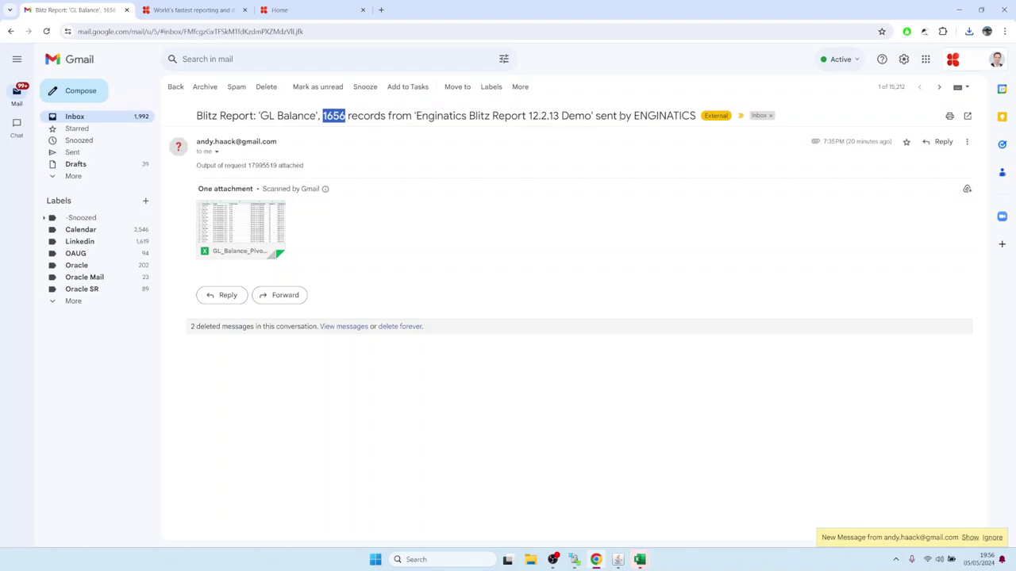
{"action": "left_click", "coordinate": [377, 219]}
{"action": "mouse_move", "coordinate": [226, 228]}
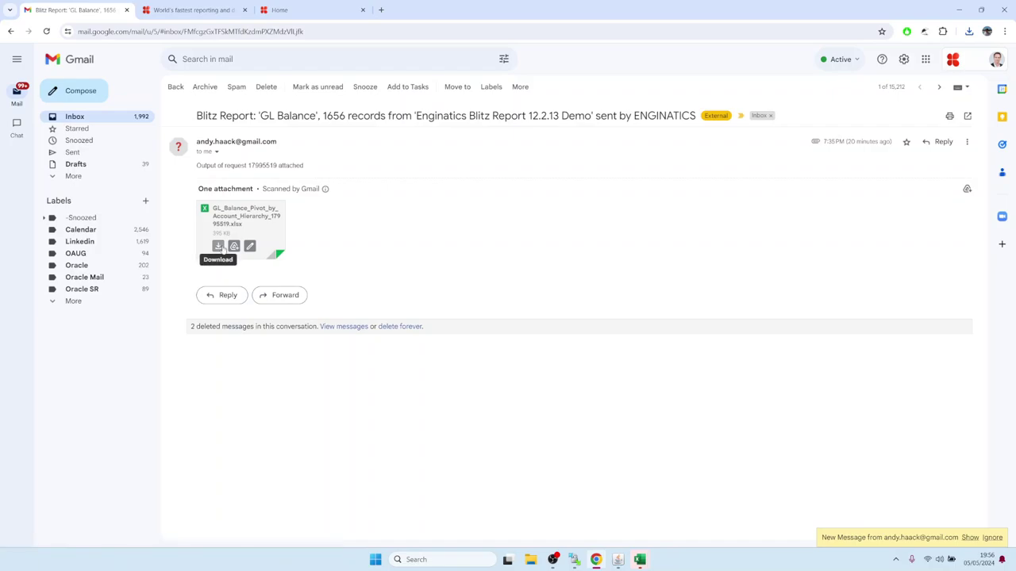
{"action": "left_click", "coordinate": [222, 249]}
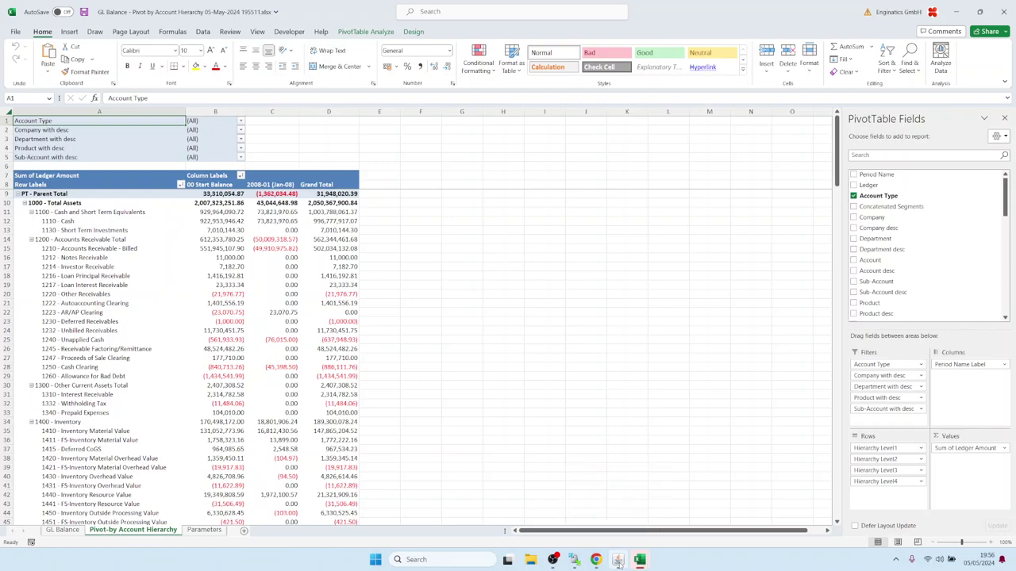
{"action": "left_click", "coordinate": [602, 503]}
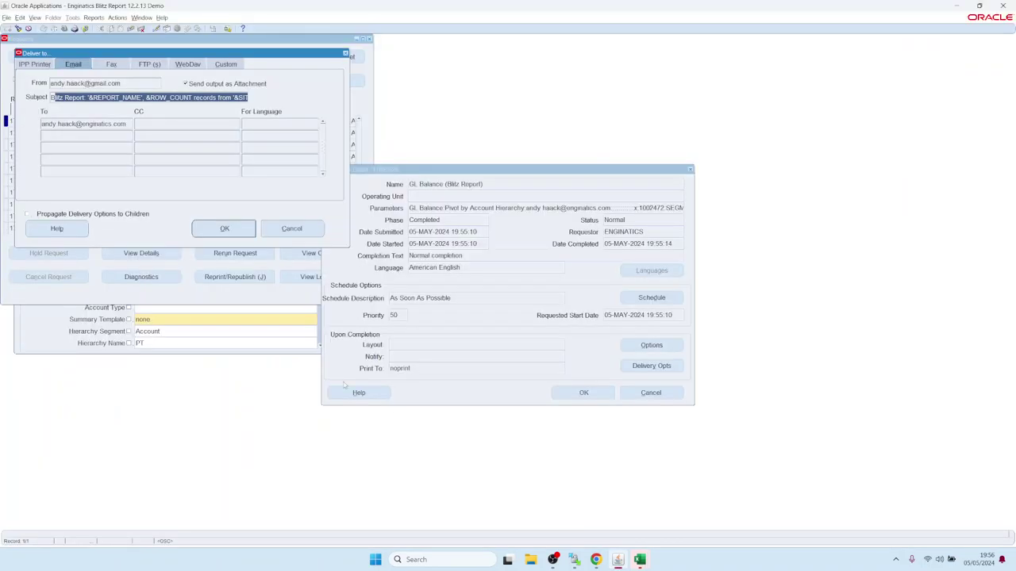
- Close the request windows and delete the Email value from the GL Balance run options
{"action": "left_click", "coordinate": [345, 52]}
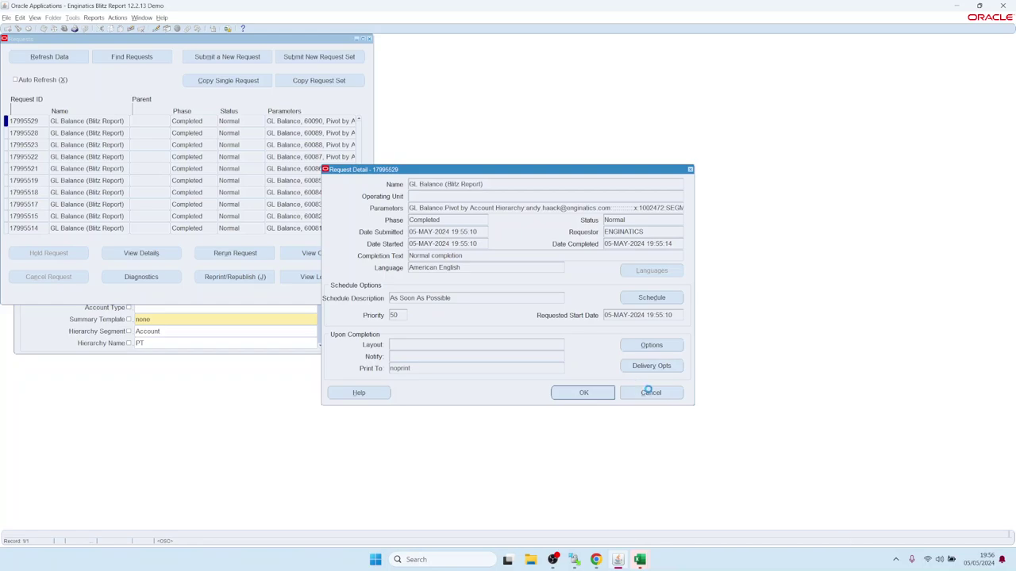
{"action": "left_click", "coordinate": [647, 392]}
{"action": "left_click", "coordinate": [369, 38]}
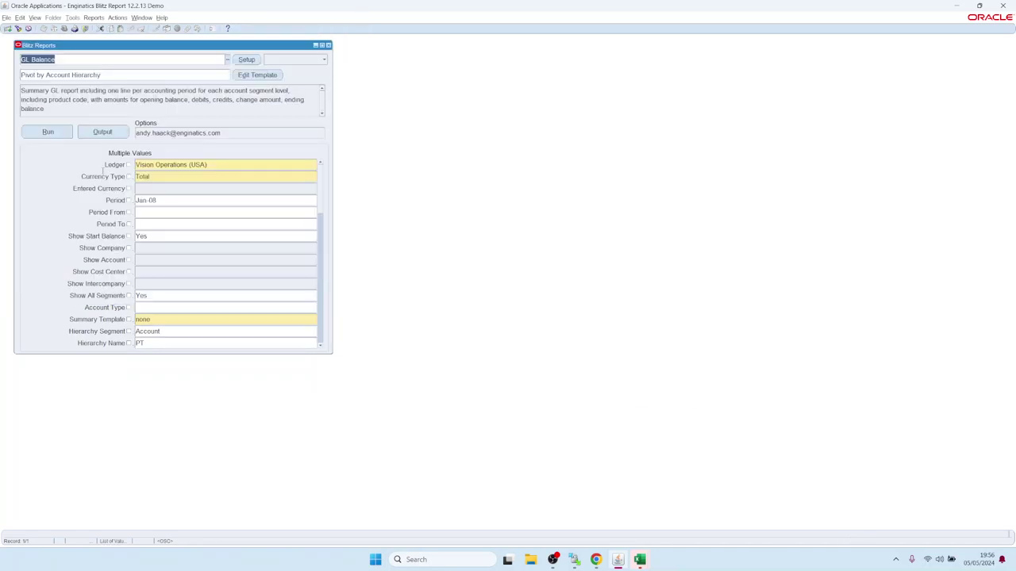
{"action": "left_click", "coordinate": [226, 133]}
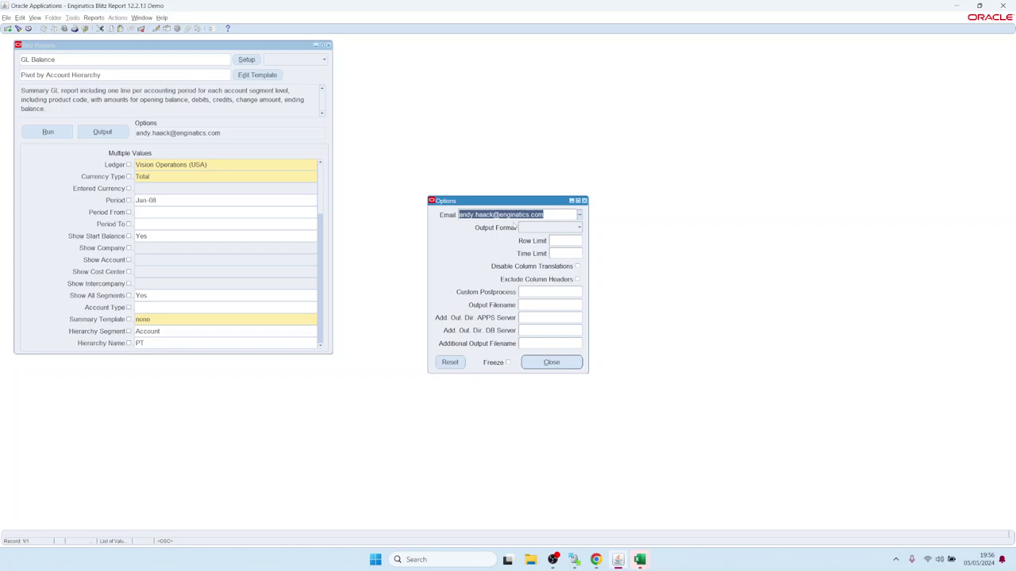
{"action": "key", "text": "Delete"}
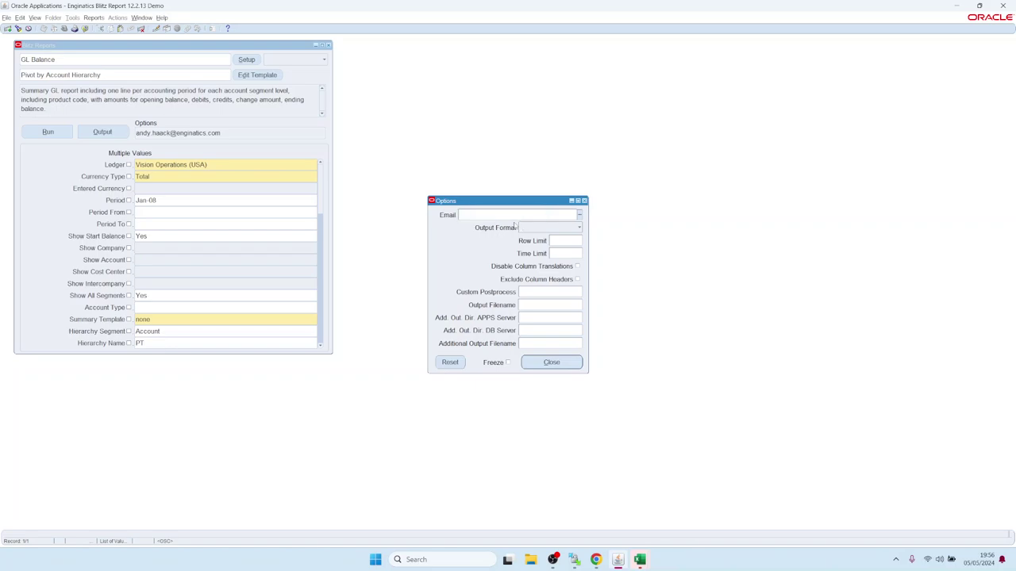
{"action": "left_click", "coordinate": [541, 228]}
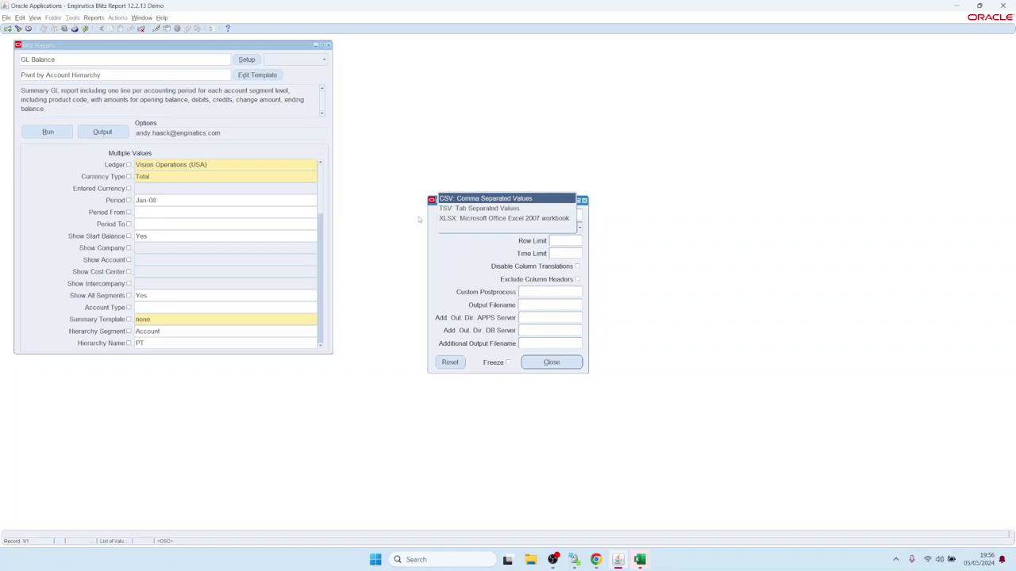
- Show the Custom Postprocess list offering pdf.sh and postprocess.sh
{"action": "left_click", "coordinate": [481, 263]}
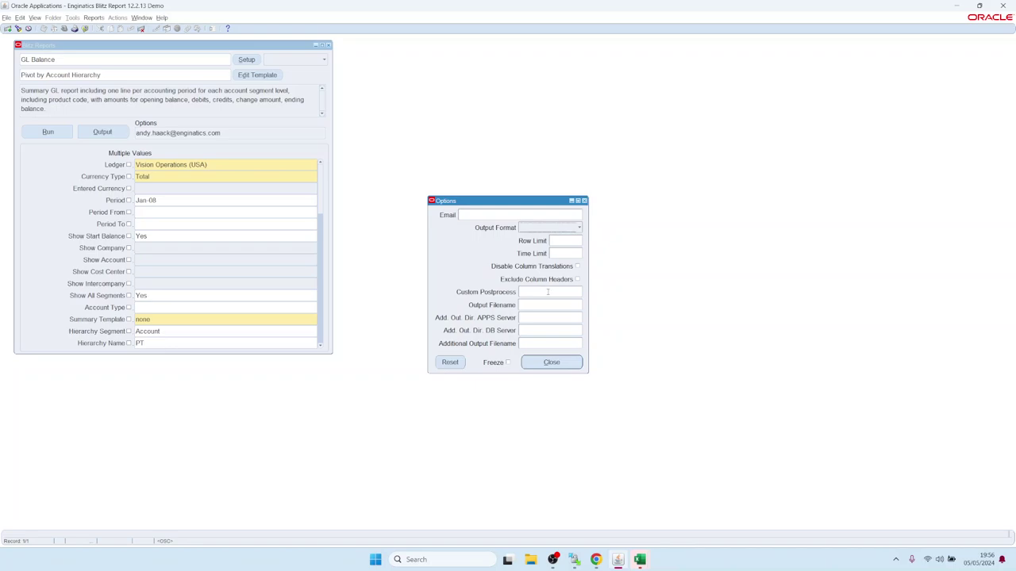
{"action": "left_click", "coordinate": [547, 292]}
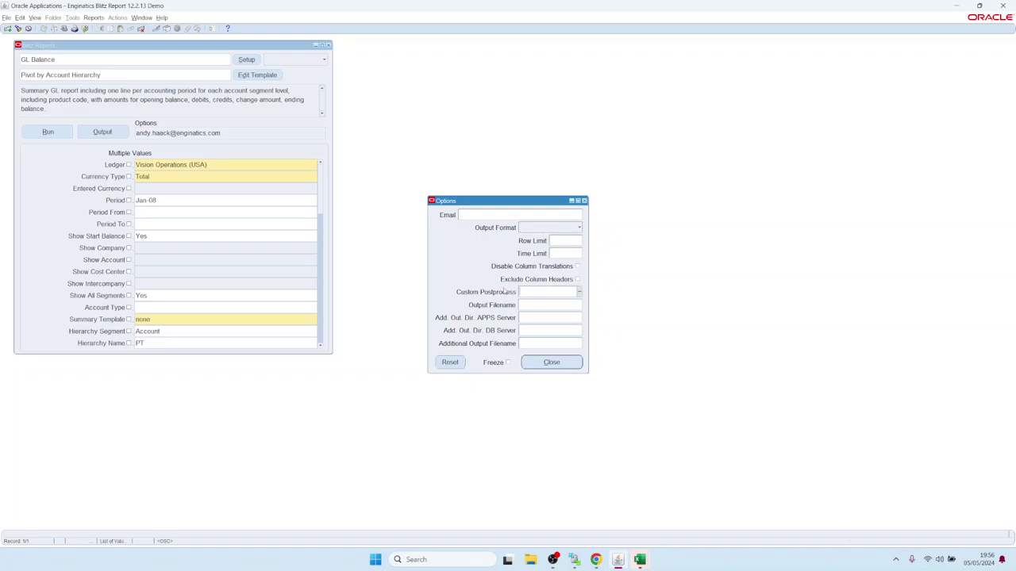
{"action": "left_click", "coordinate": [580, 292]}
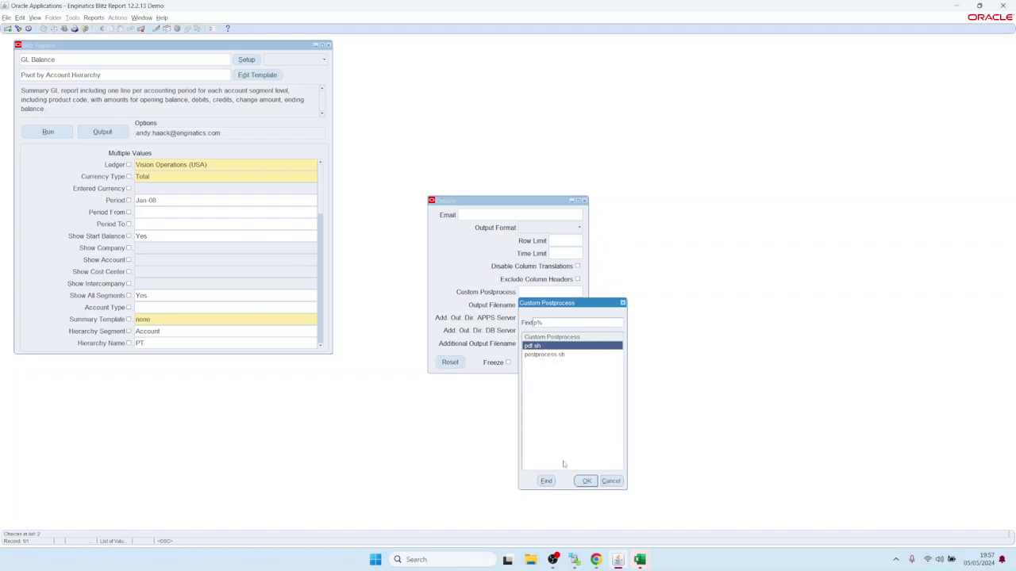
- Select the pdf.sh Custom Postprocess value and review the downloaded GL Balance PDF in Acrobat
{"action": "left_click", "coordinate": [587, 481]}
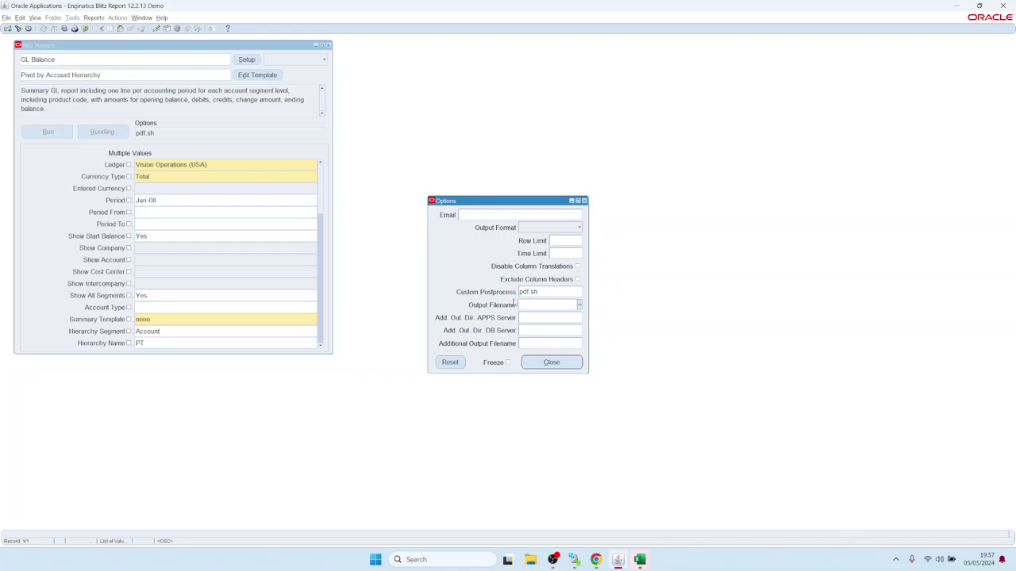
{"action": "left_click", "coordinate": [543, 293]}
{"action": "key", "text": "alt+Tab"}
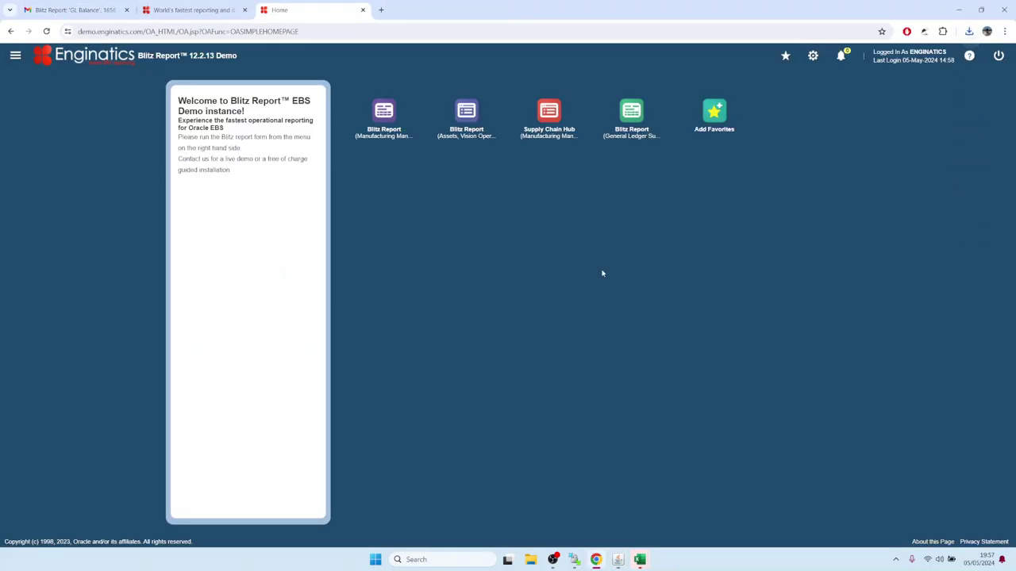
{"action": "left_click", "coordinate": [854, 60]}
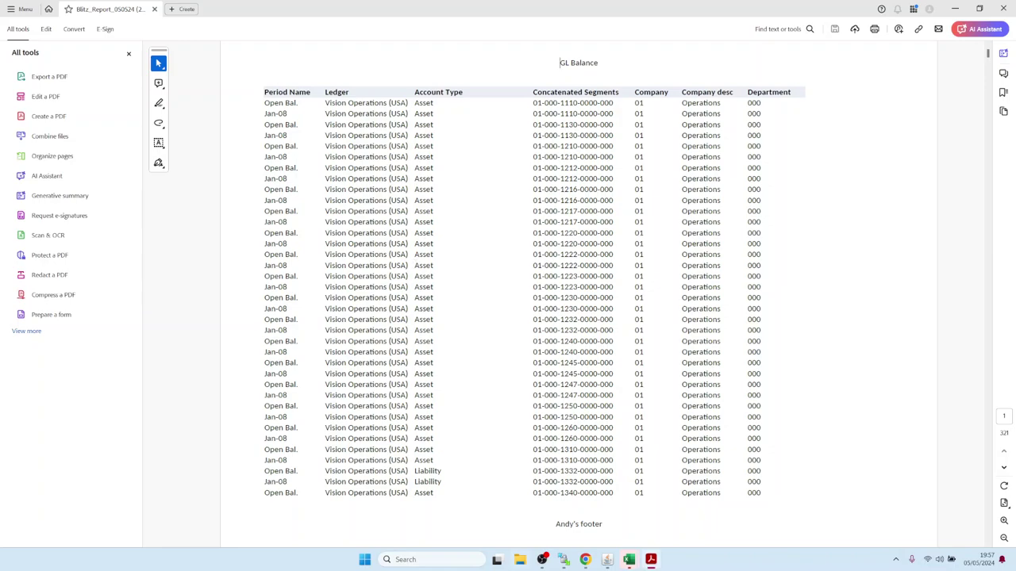
{"action": "left_click", "coordinate": [607, 561]}
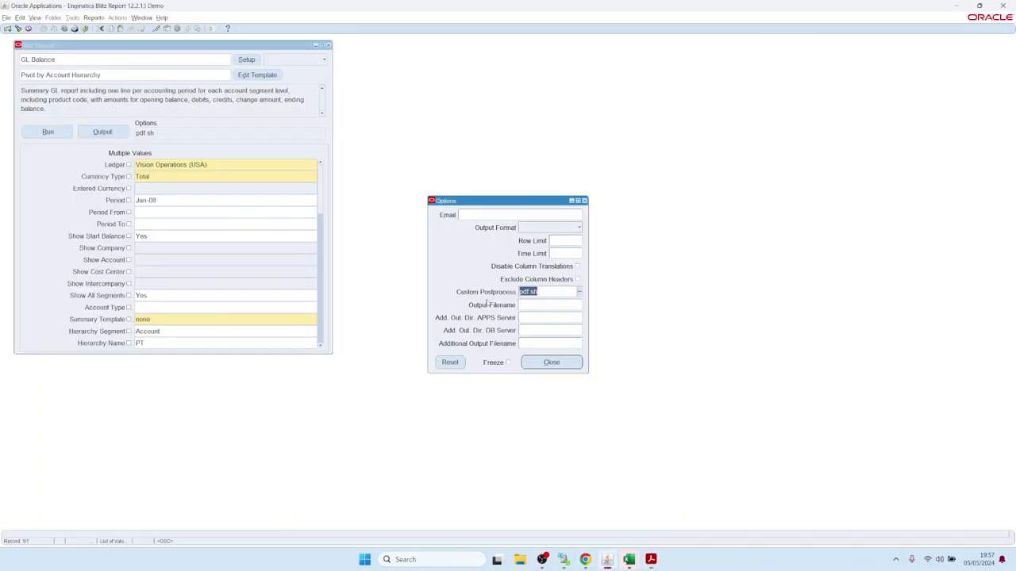
- Open the Database Directories list of values for the Add. Out. Dir. DB Server field
{"action": "left_click", "coordinate": [536, 332]}
{"action": "left_click", "coordinate": [540, 345]}
{"action": "left_click", "coordinate": [539, 316]}
{"action": "left_click", "coordinate": [543, 340]}
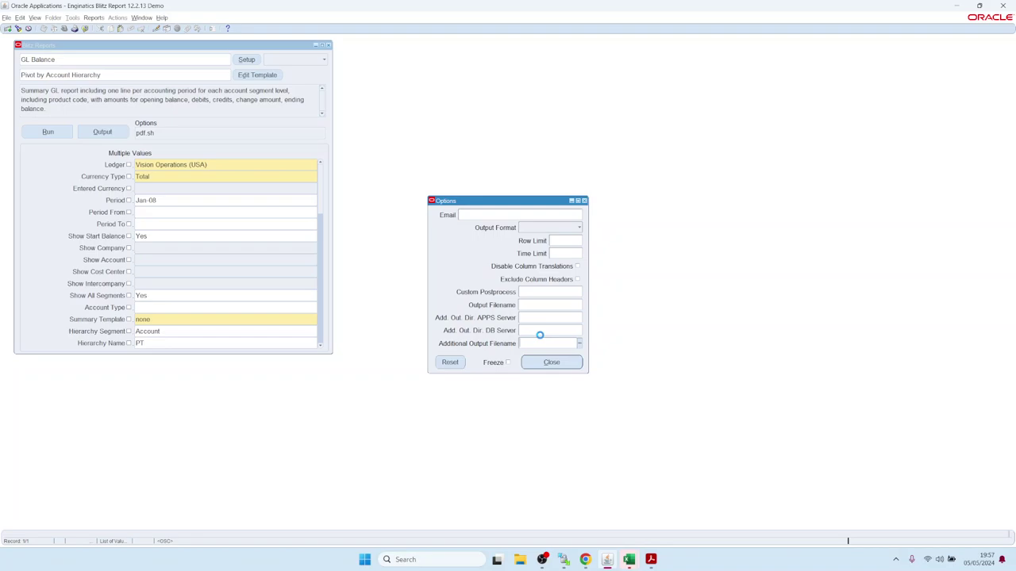
{"action": "left_click", "coordinate": [538, 319]}
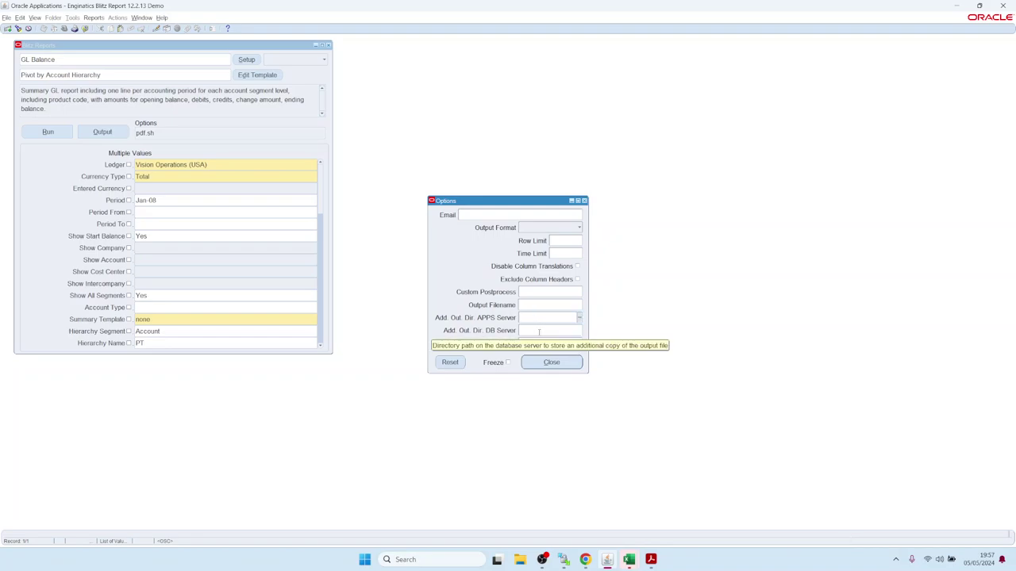
{"action": "left_click", "coordinate": [539, 332]}
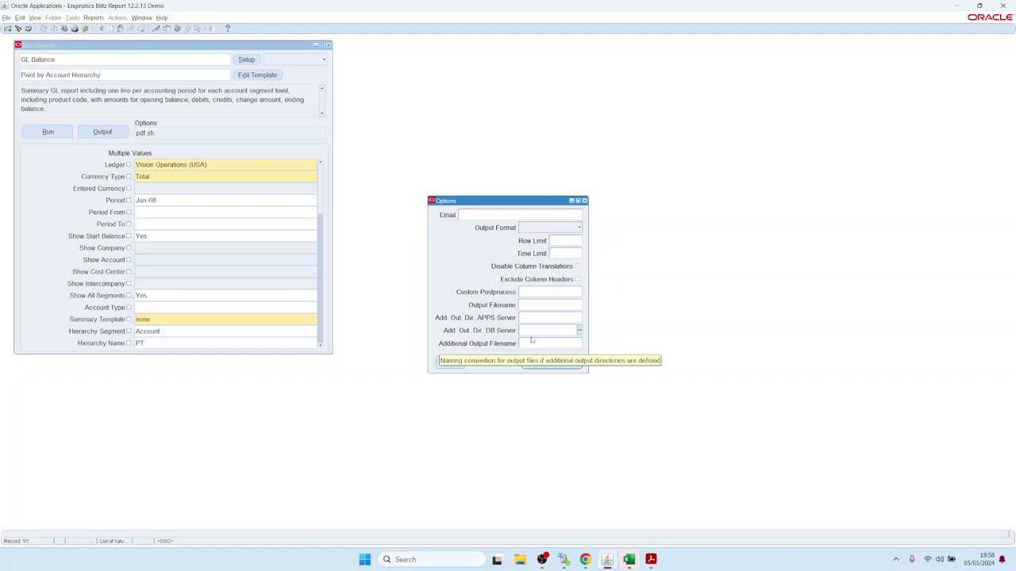
{"action": "left_click", "coordinate": [535, 330]}
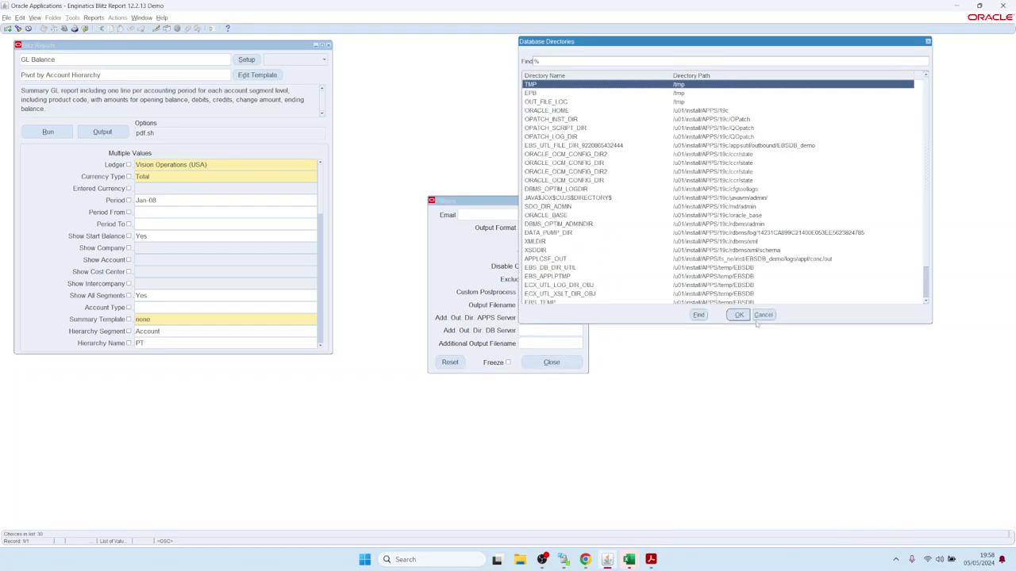
- Dismiss the directory list, enter tmp/ as the APPS server output directory, and bring up Tokens
{"action": "left_click", "coordinate": [763, 315]}
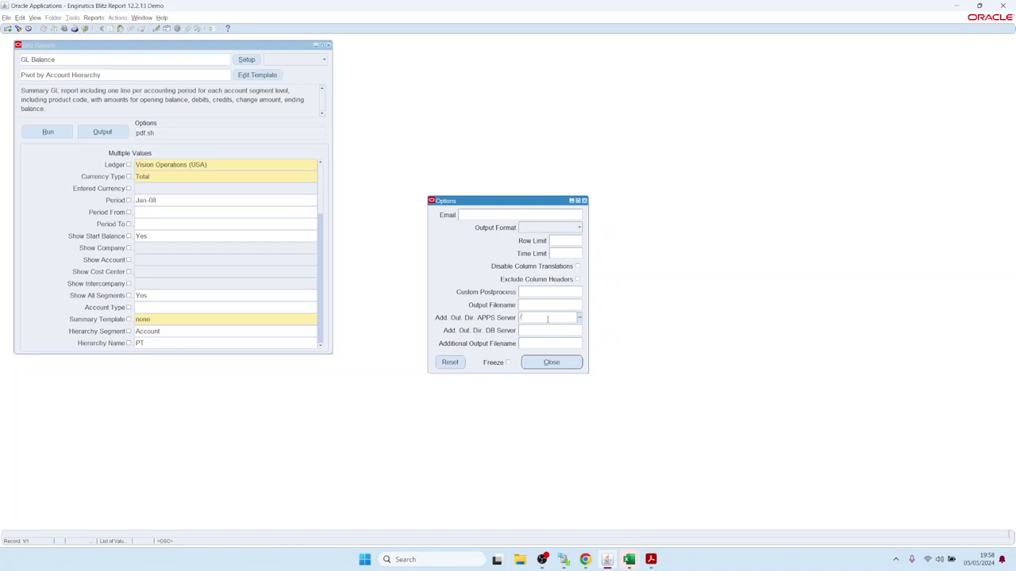
{"action": "type", "text": "tmp"}
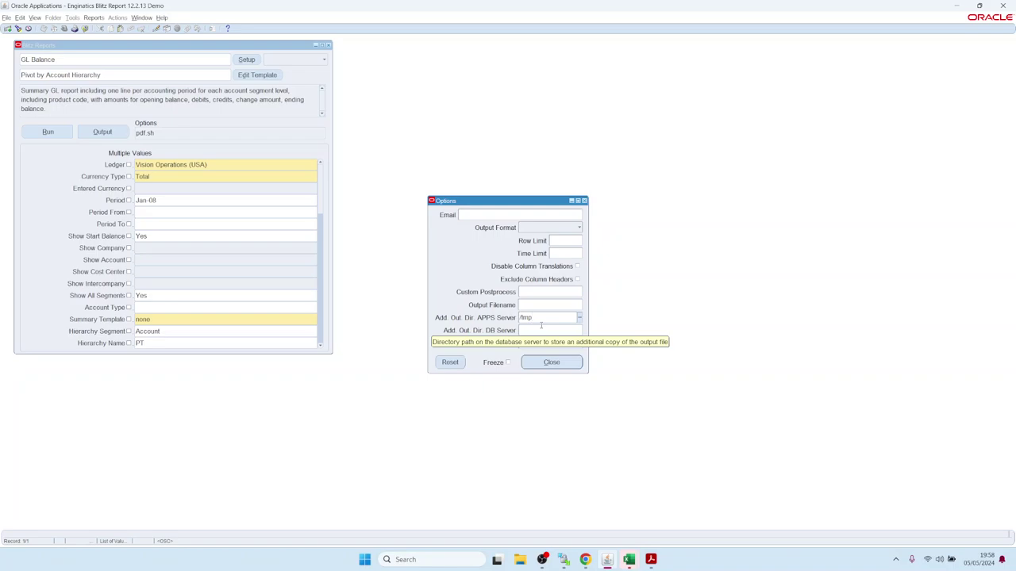
{"action": "type", "text": "/"}
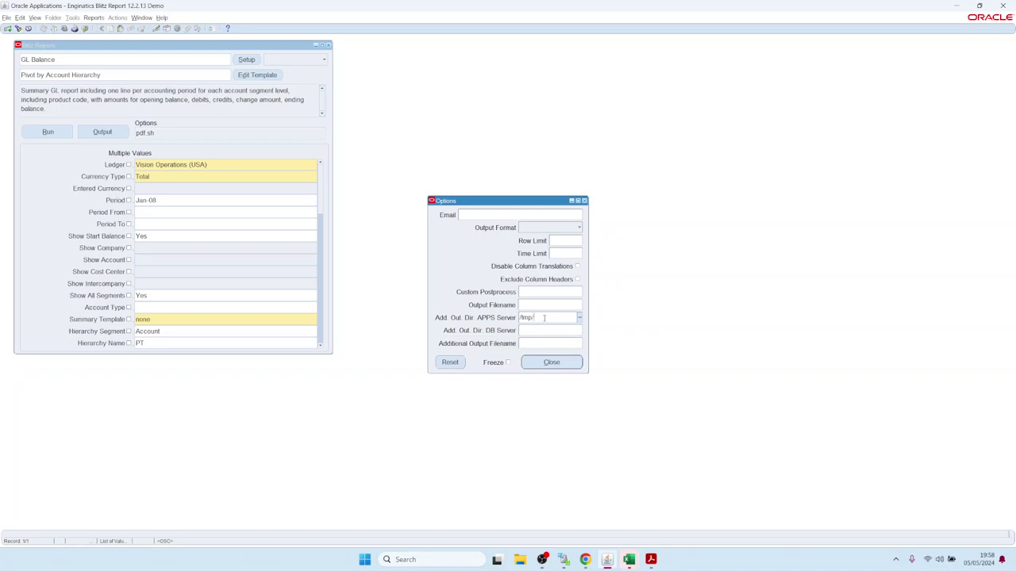
{"action": "key", "text": "ctrl+l"}
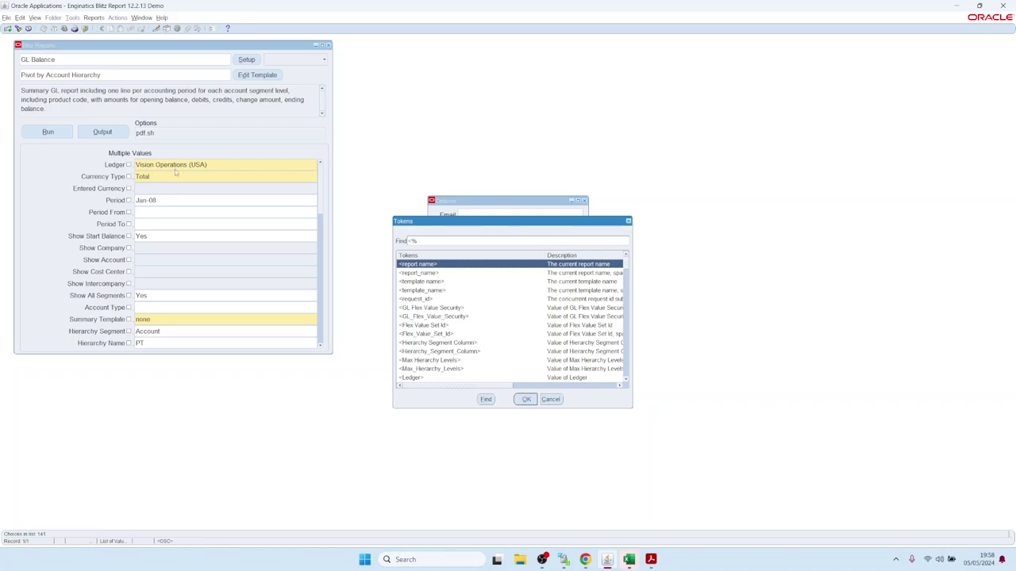
- Insert the <Ledger_> token into the APPS server directory path, removing the stray space
{"action": "left_click", "coordinate": [626, 380]}
{"action": "left_click", "coordinate": [626, 380]}
{"action": "left_click", "coordinate": [626, 380]}
{"action": "left_click", "coordinate": [626, 380]}
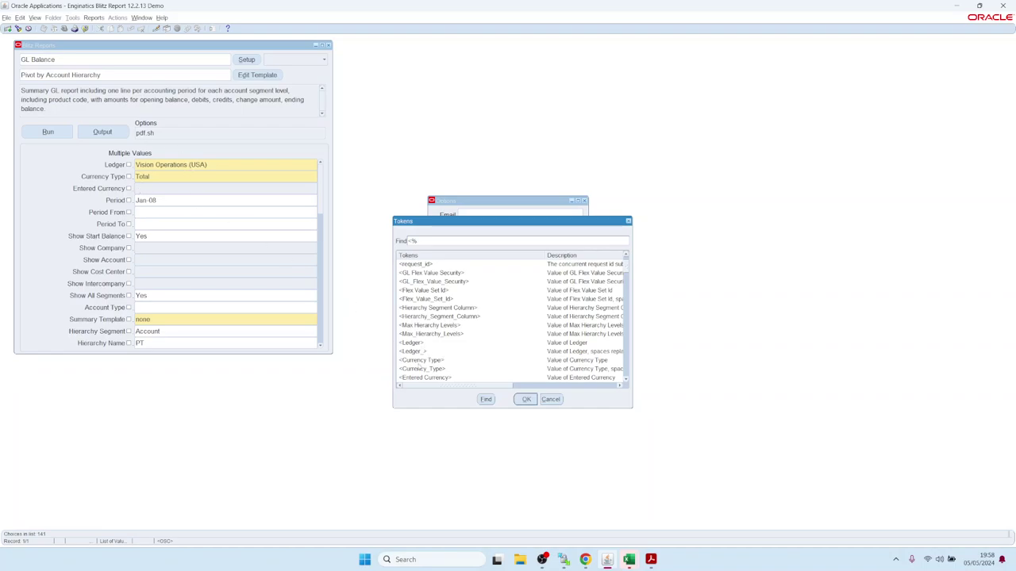
{"action": "double_click", "coordinate": [418, 352]}
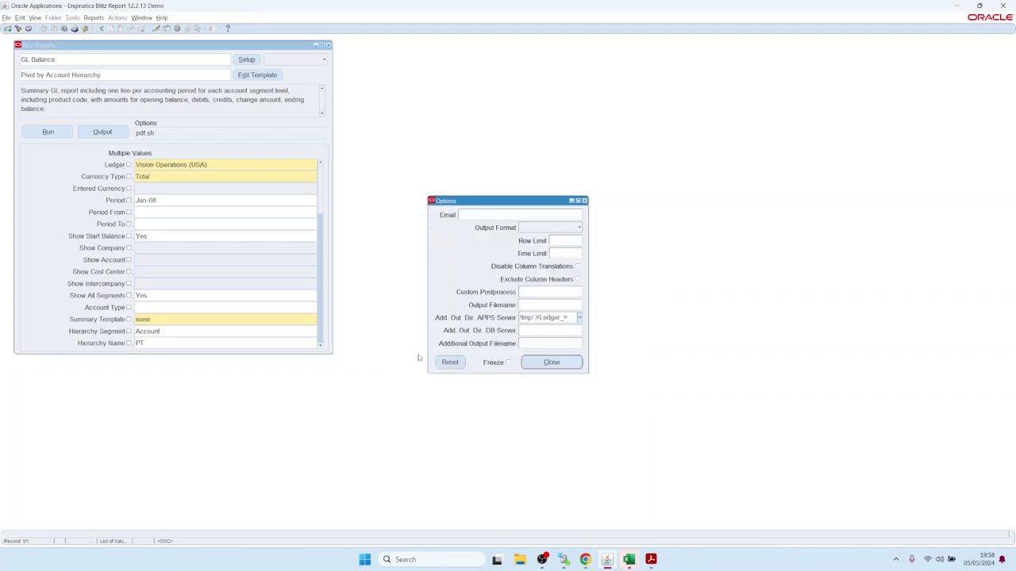
{"action": "key", "text": "BackSpace"}
- Append the <Period_> token to the path, close the options, and run the GL Balance report
{"action": "double_click", "coordinate": [561, 317]}
{"action": "scroll", "coordinate": [431, 324], "scroll_direction": "down", "scroll_amount": 2}
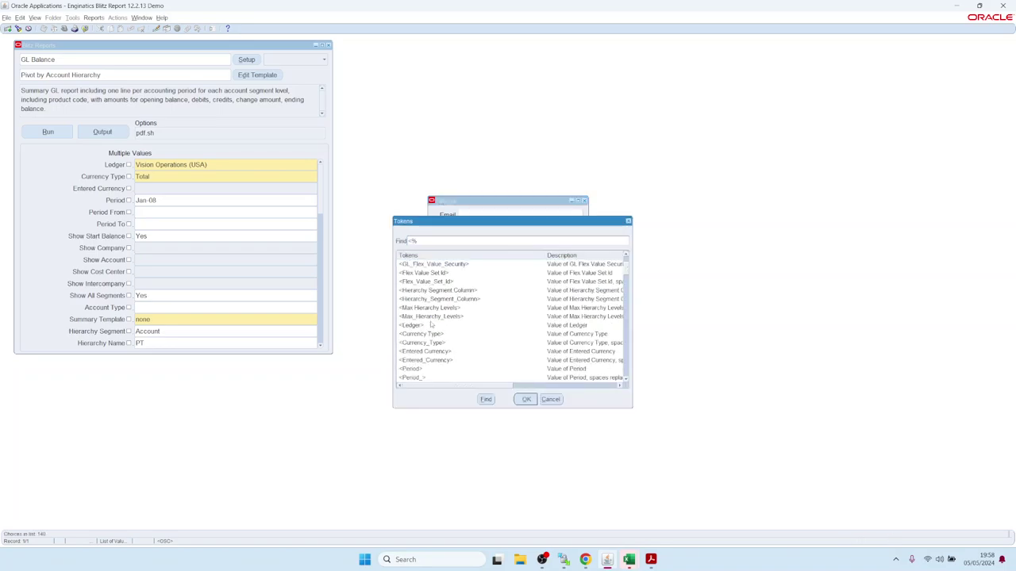
{"action": "double_click", "coordinate": [412, 378]}
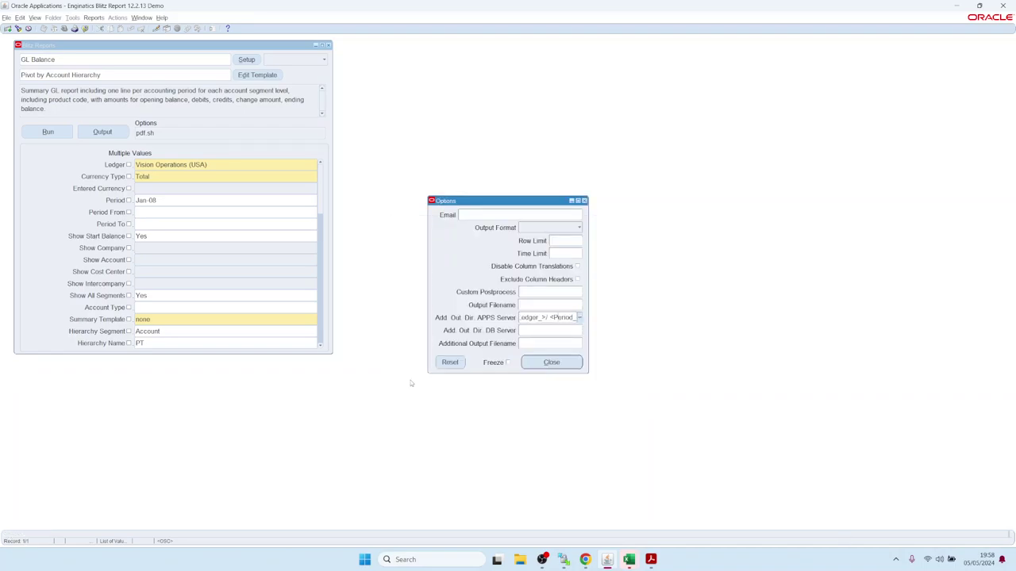
{"action": "left_click", "coordinate": [555, 362]}
{"action": "left_click", "coordinate": [39, 132]}
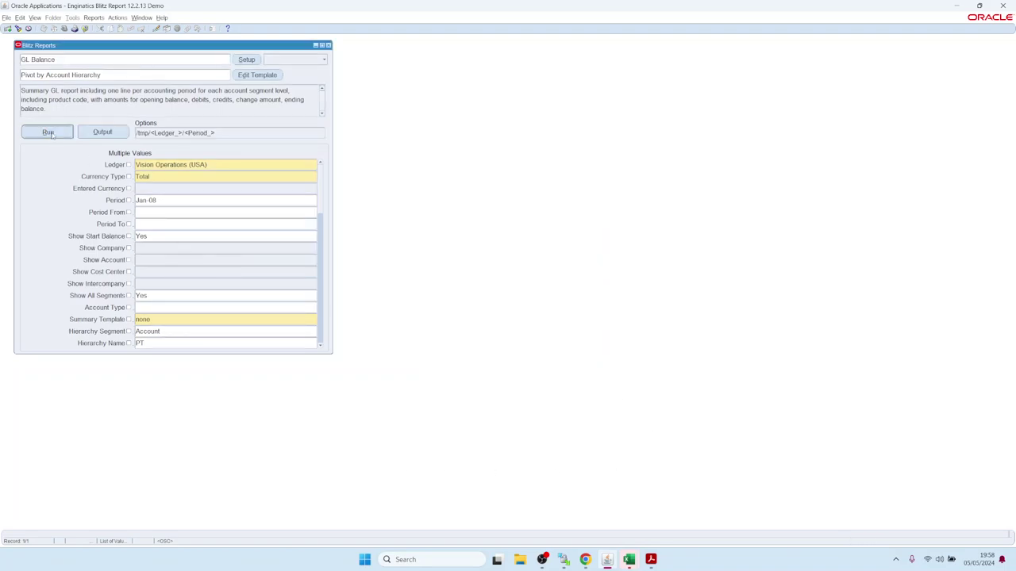
- Change the report period to Feb-08 and rerun the GL Balance report
{"action": "left_click", "coordinate": [146, 203]}
{"action": "double_click", "coordinate": [146, 201]}
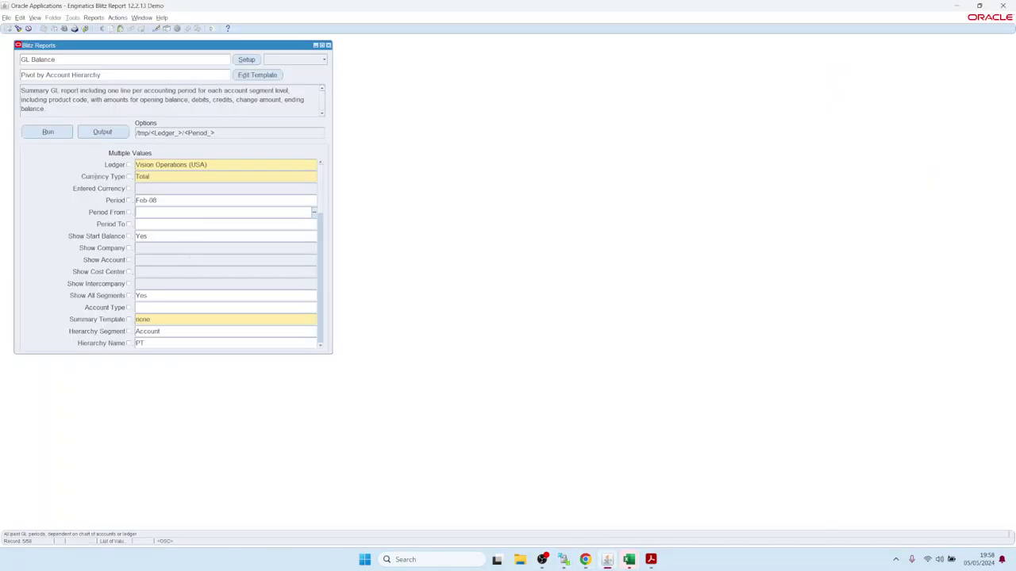
{"action": "left_click", "coordinate": [55, 133]}
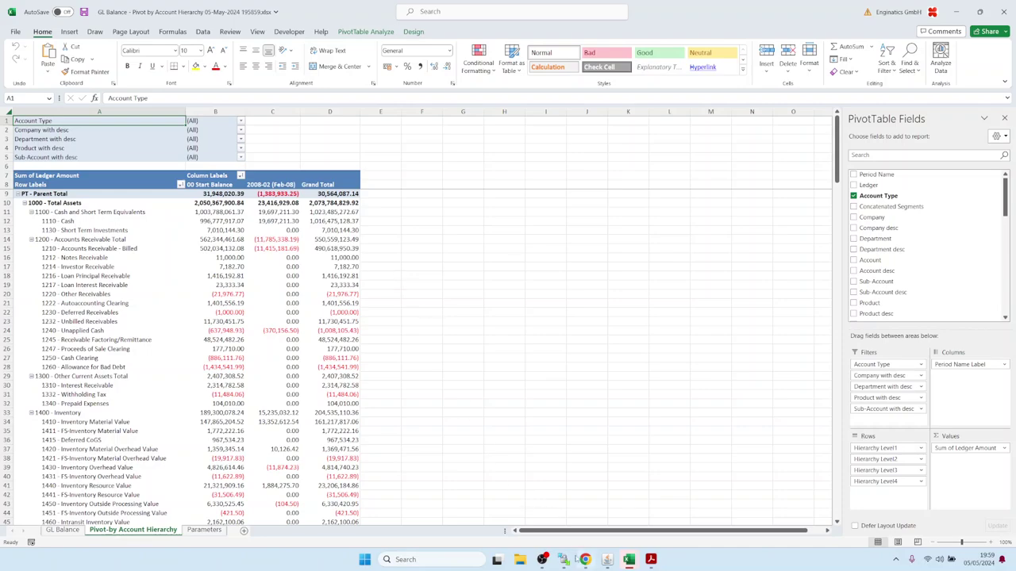
- Confirm the workbook in WinSCP under /tmp/Vision_Operations_(USA)/Feb-08, then close the Blitz Reports form
{"action": "left_click", "coordinate": [563, 560]}
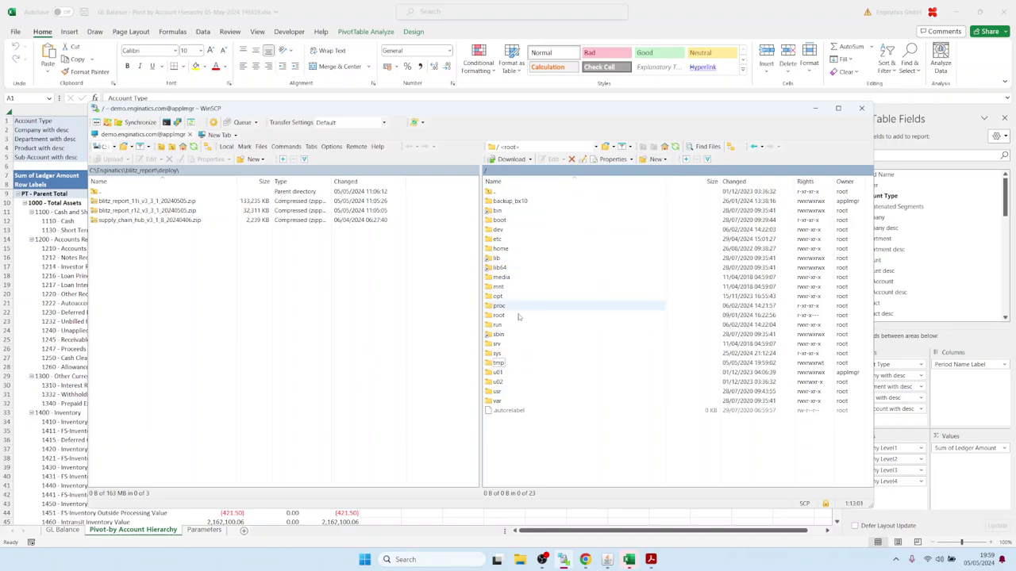
{"action": "double_click", "coordinate": [496, 363]}
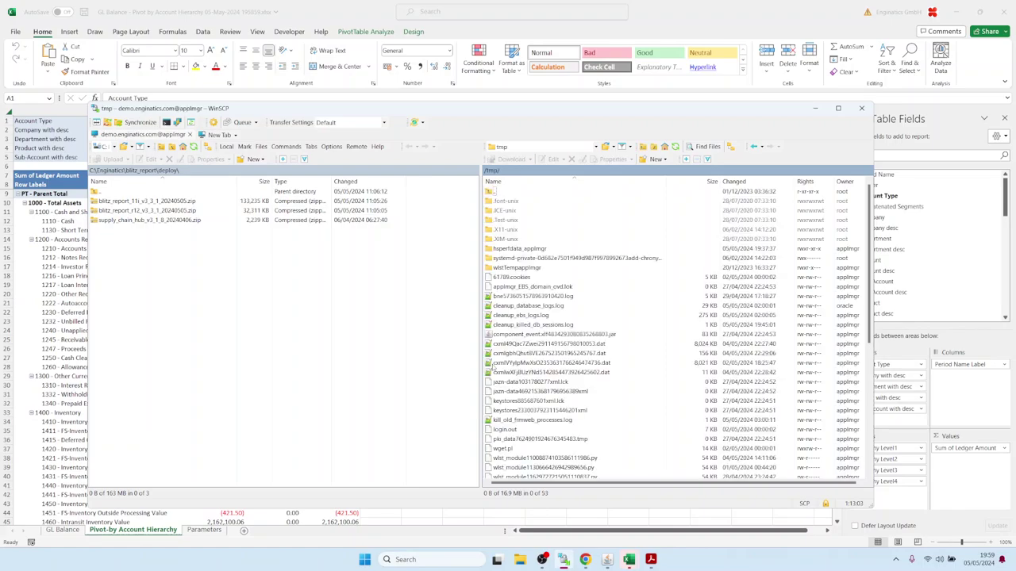
{"action": "left_click", "coordinate": [676, 147]}
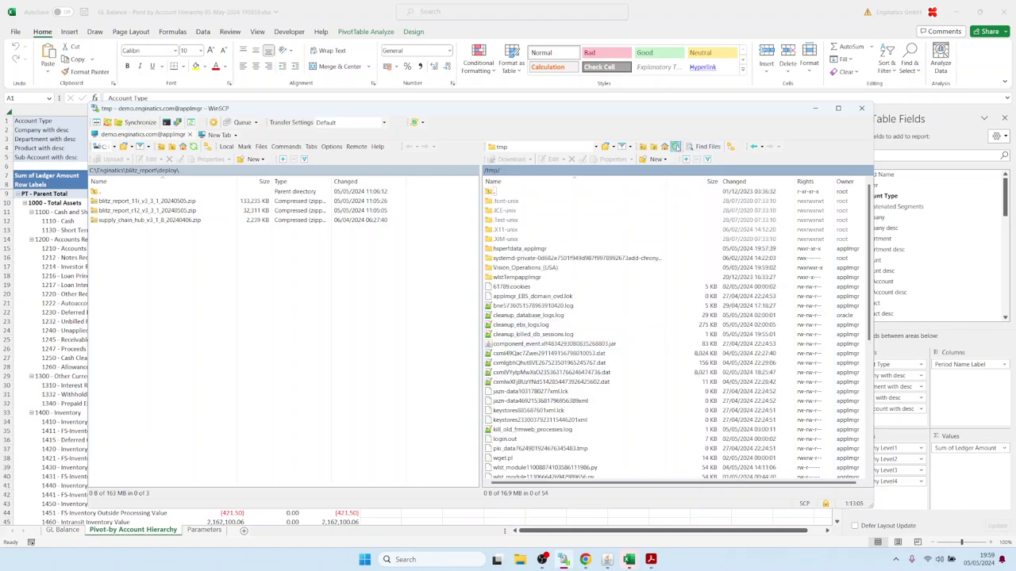
{"action": "left_click", "coordinate": [508, 269]}
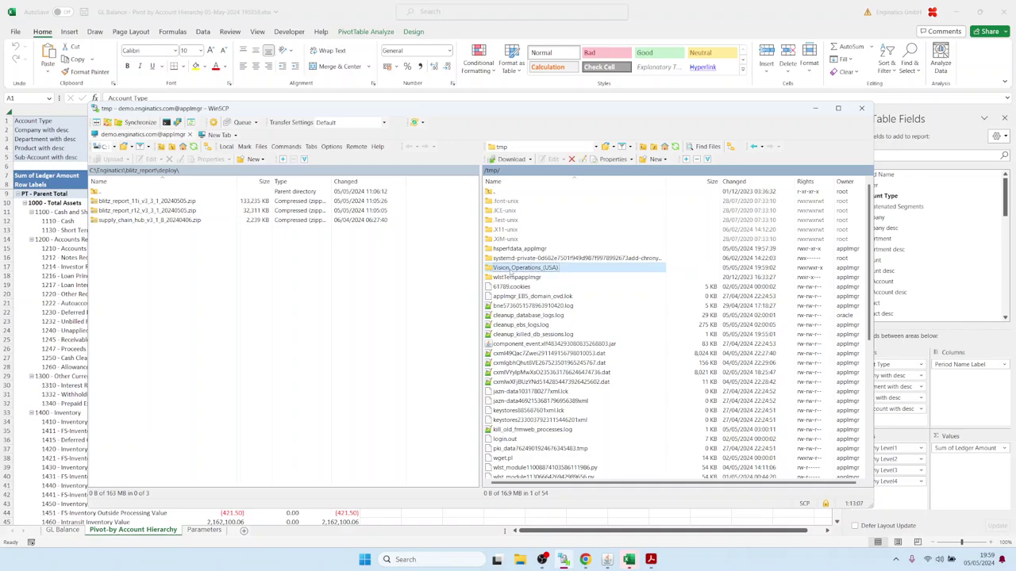
{"action": "double_click", "coordinate": [510, 271]}
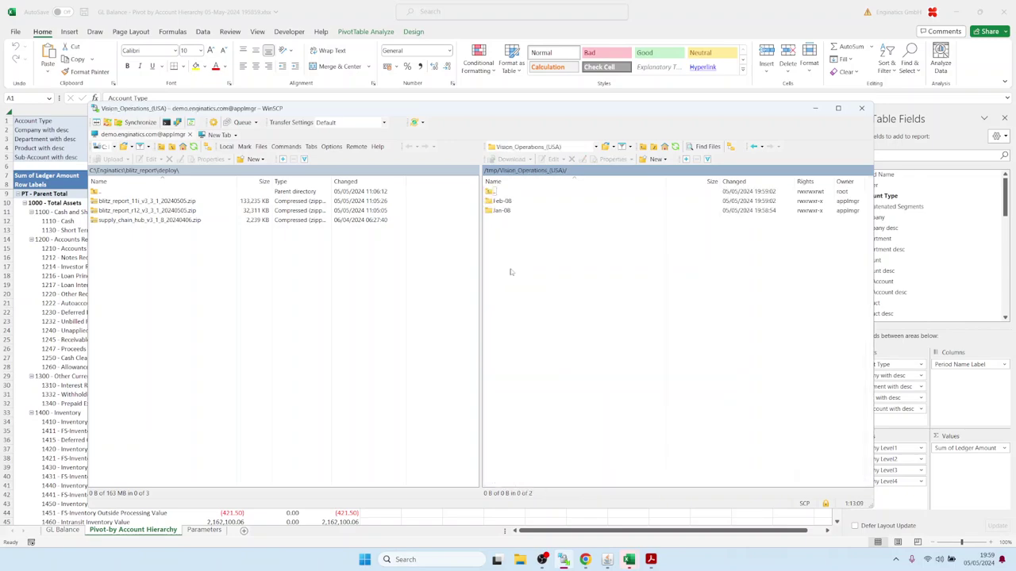
{"action": "double_click", "coordinate": [501, 201]}
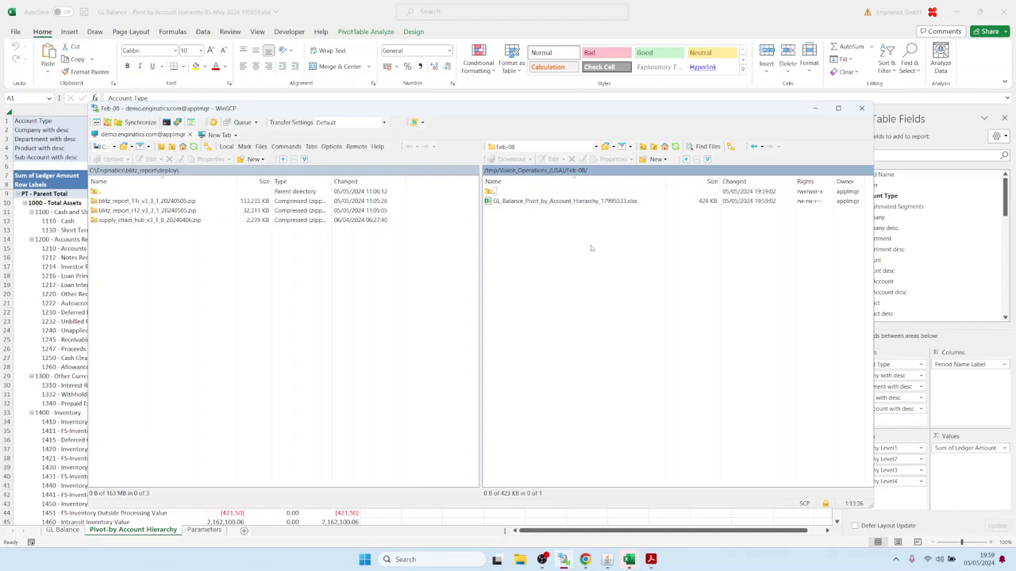
{"action": "left_click", "coordinate": [607, 559]}
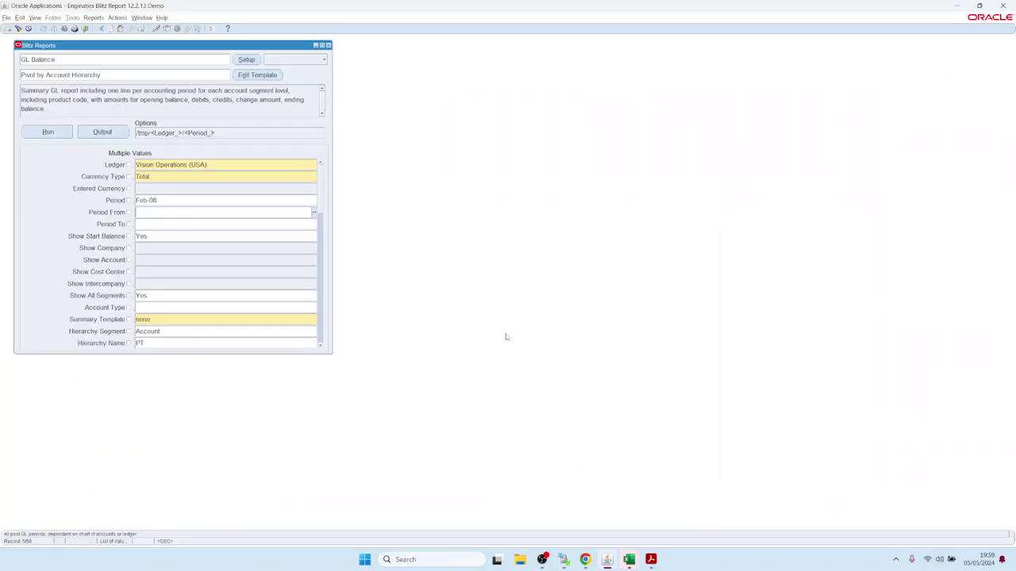
{"action": "key", "text": "F4"}
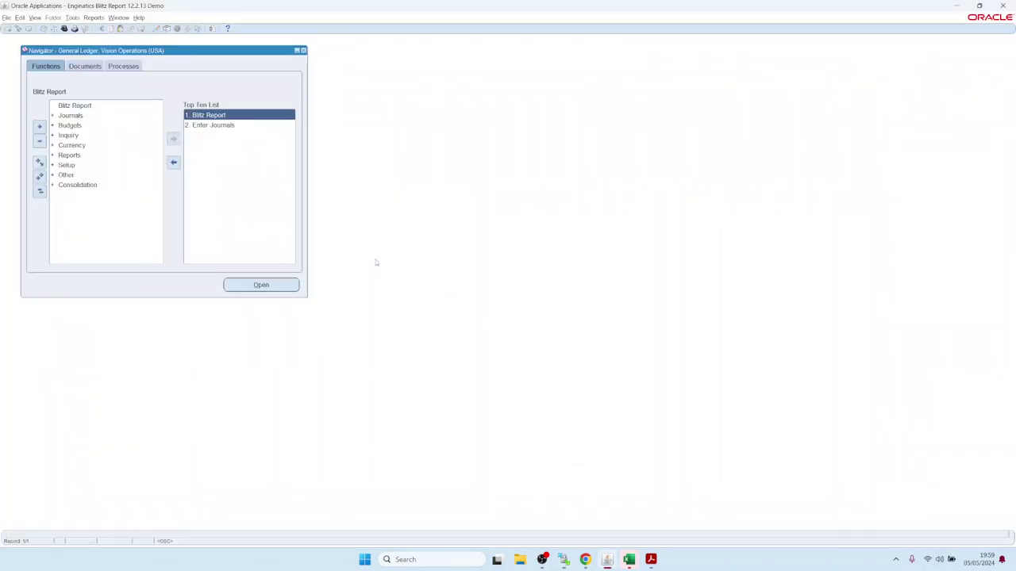